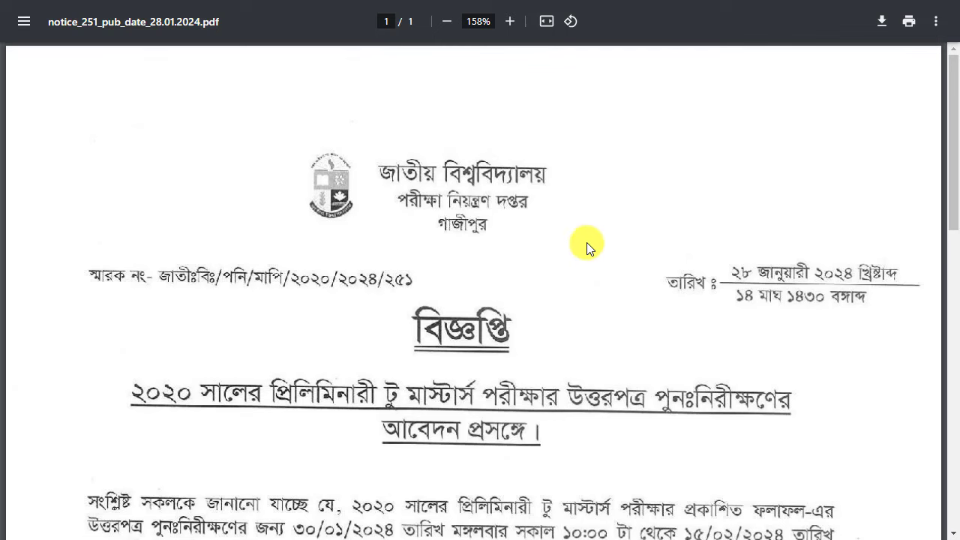
Step: Scroll through the re-scrutiny notice PDF, then start a fresh browser tab
scroll(584, 242, "down", 1)
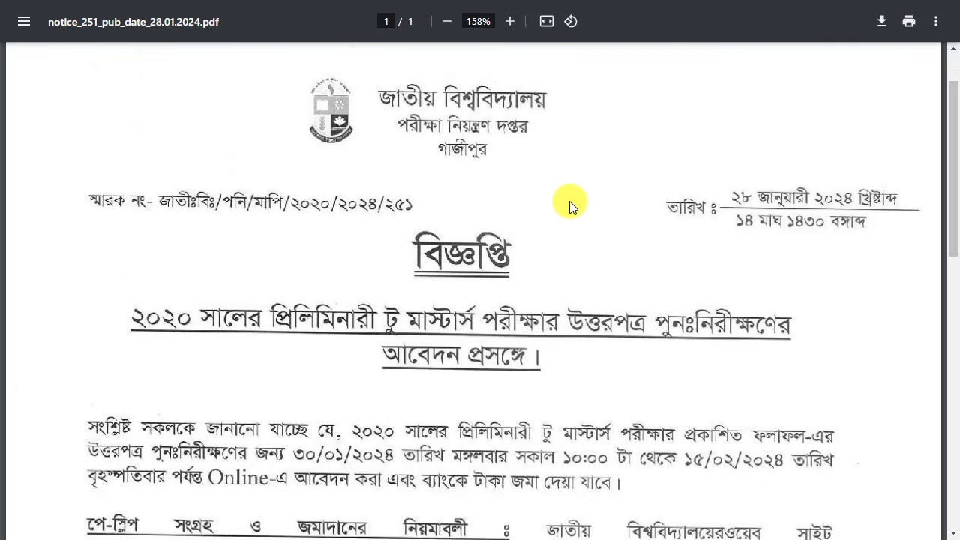
key("ctrl+t")
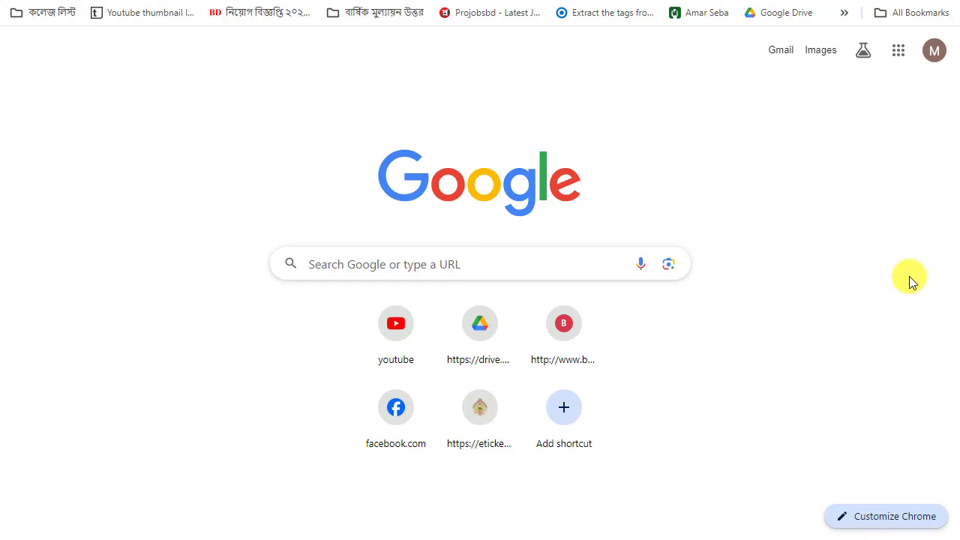
Step: Go to the National University website by entering nu.ac.bd
left_click(443, 264)
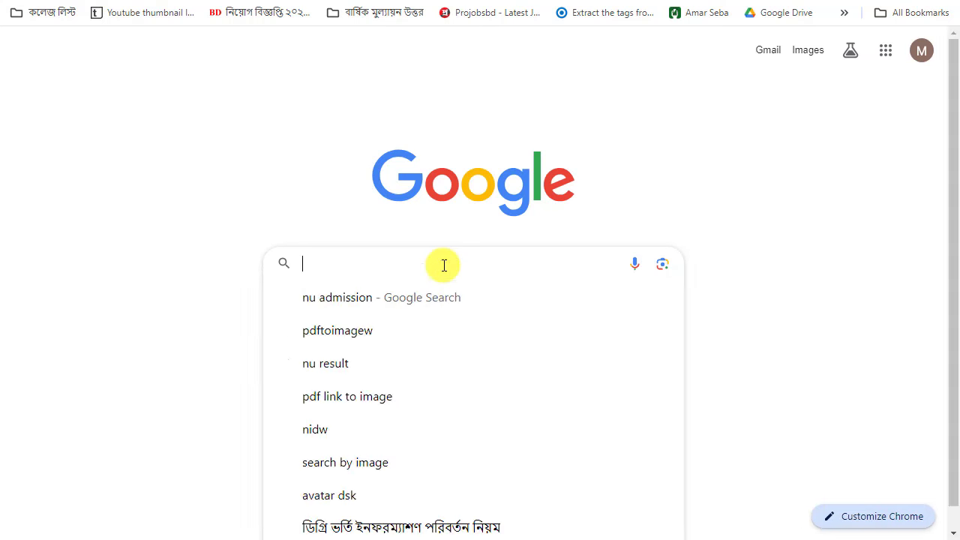
type("n")
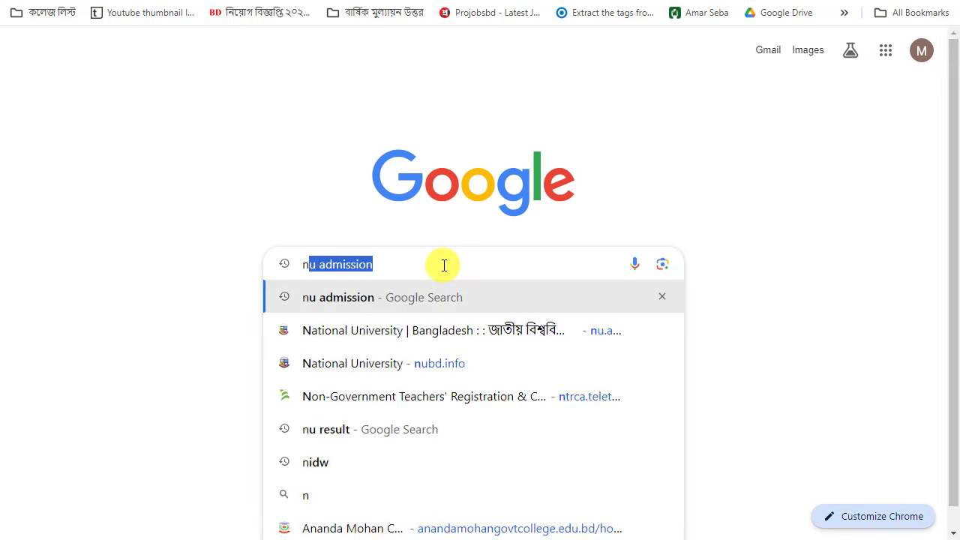
type("u.ac.bd")
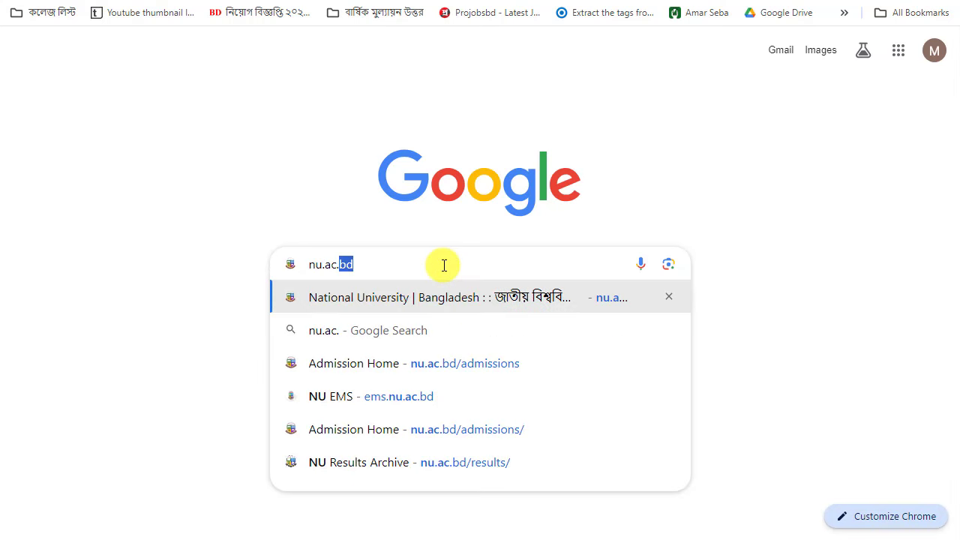
triple_click(352, 264)
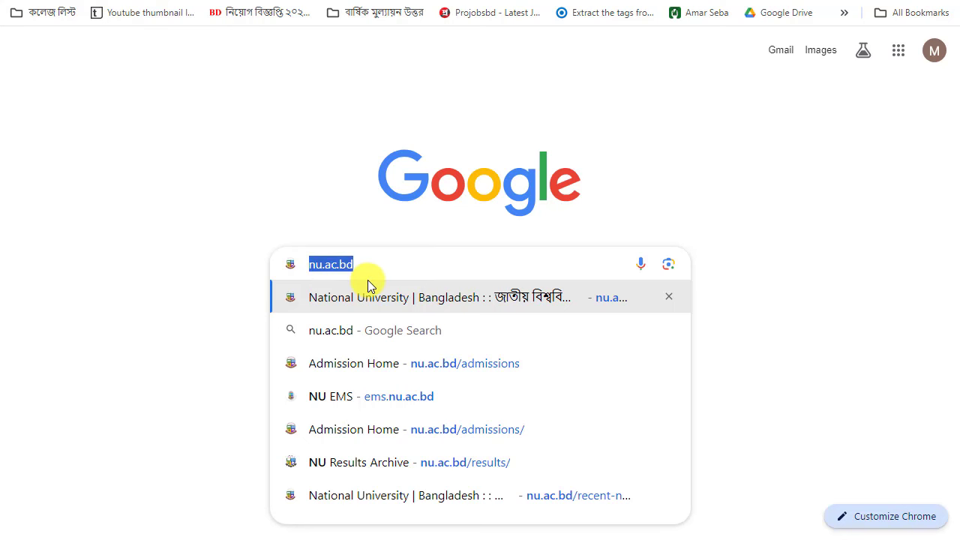
left_click(367, 303)
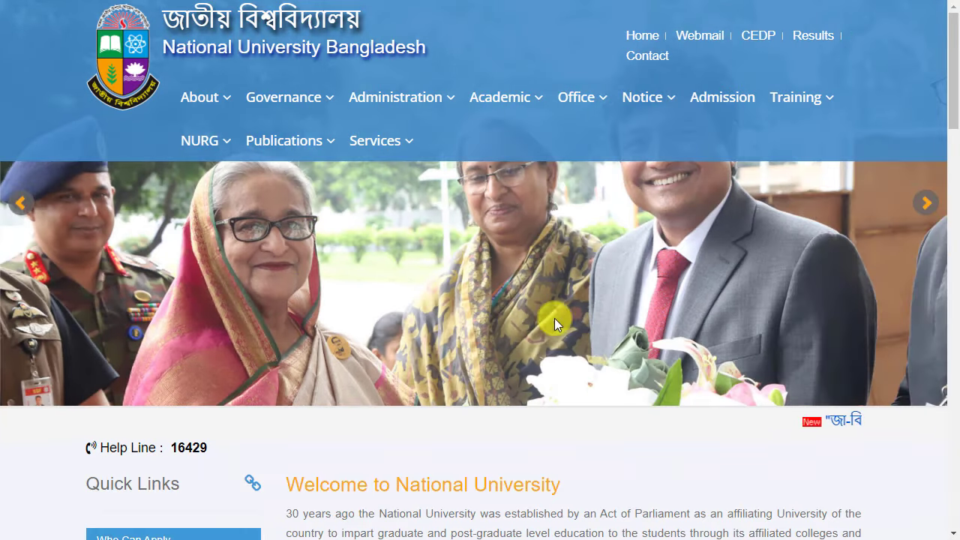
Step: Open the Re-scrutiny payment page from the site's Services menu
scroll(900, 300, "down", 7)
scroll(904, 332, "up", 7)
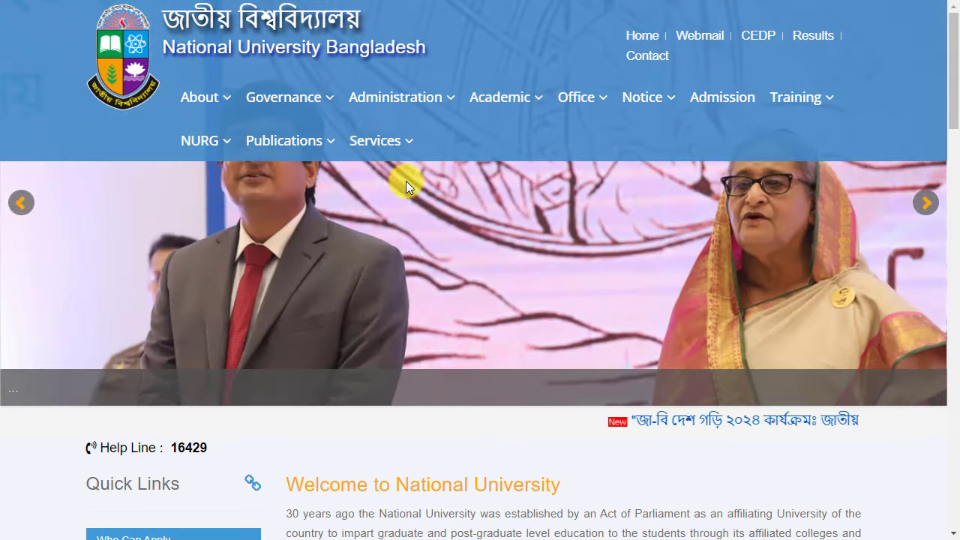
mouse_move(386, 146)
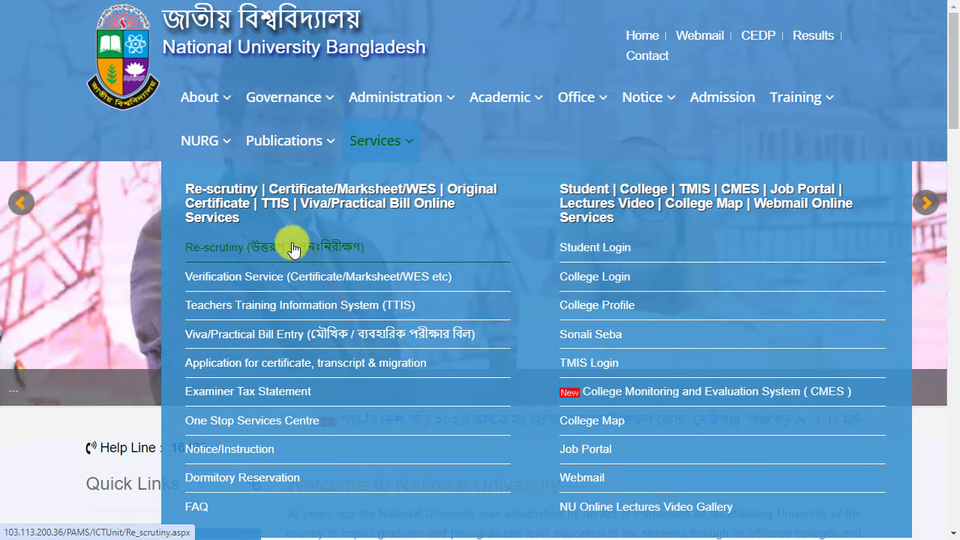
left_click(333, 250)
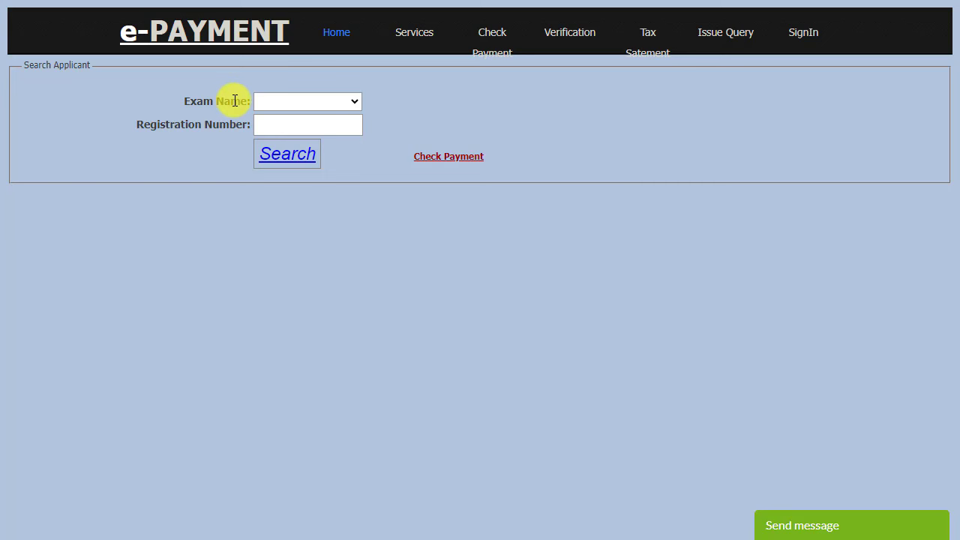
Step: Select Masters Part -1 Re-scrutinizing Fee, enter the applicant's registration number, and look it up
left_click(274, 102)
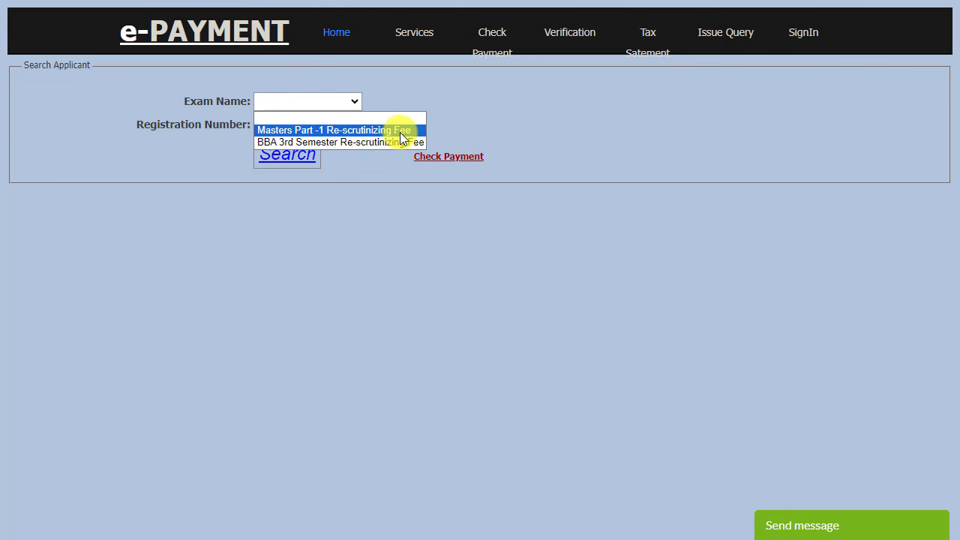
left_click(365, 130)
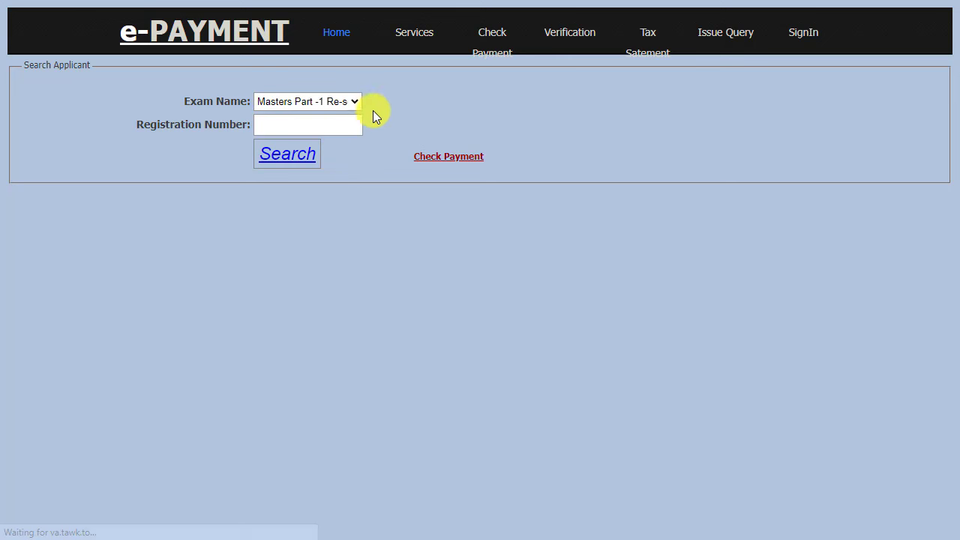
left_click(303, 125)
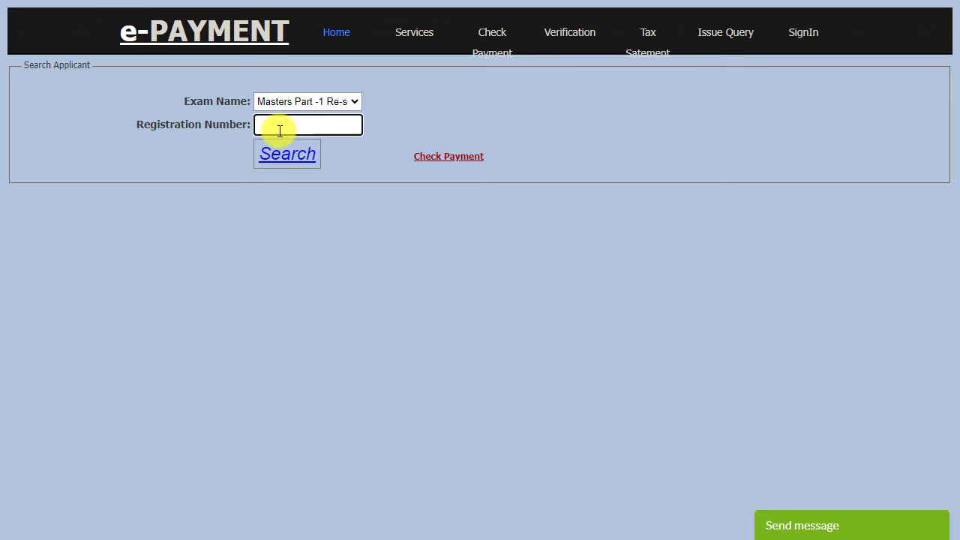
key("ctrl+v")
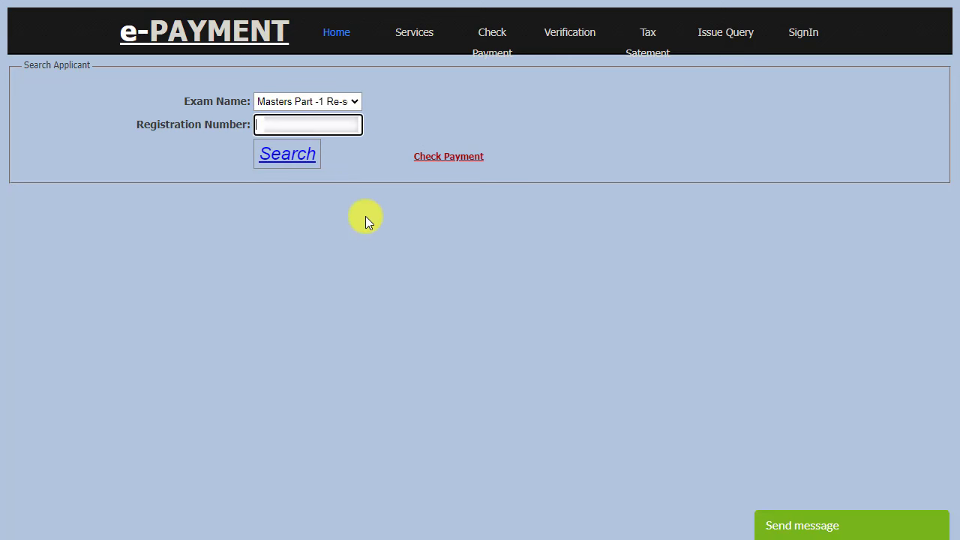
key("ctrl+v")
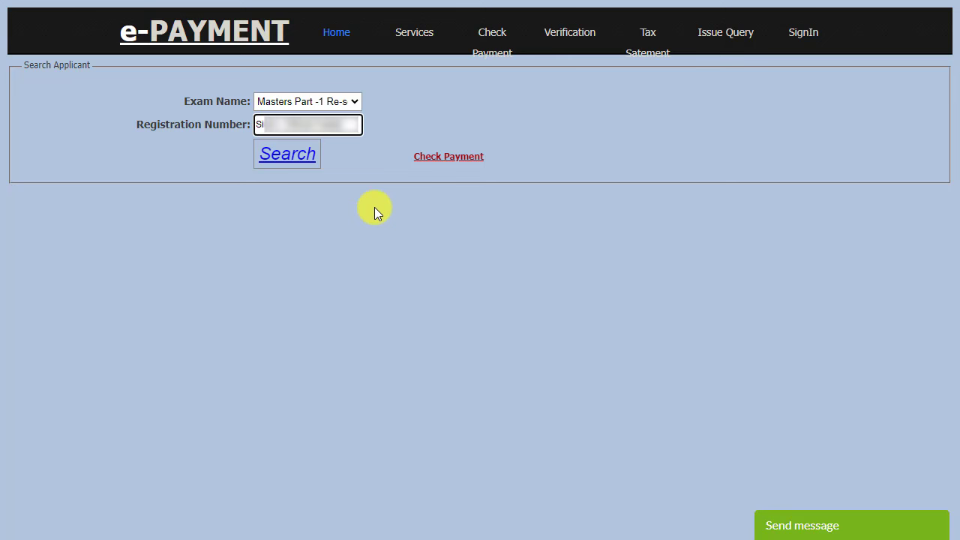
key("ctrl+a")
key("BackSpace")
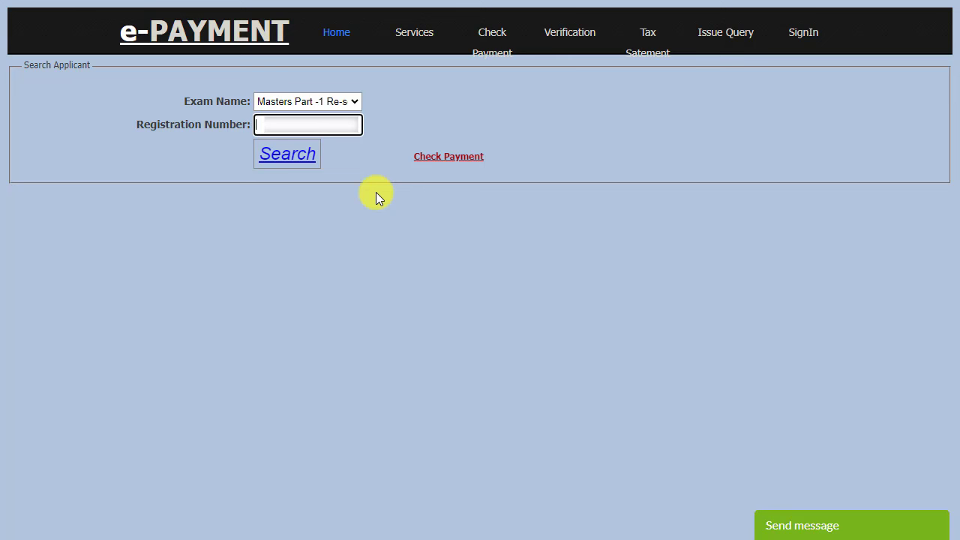
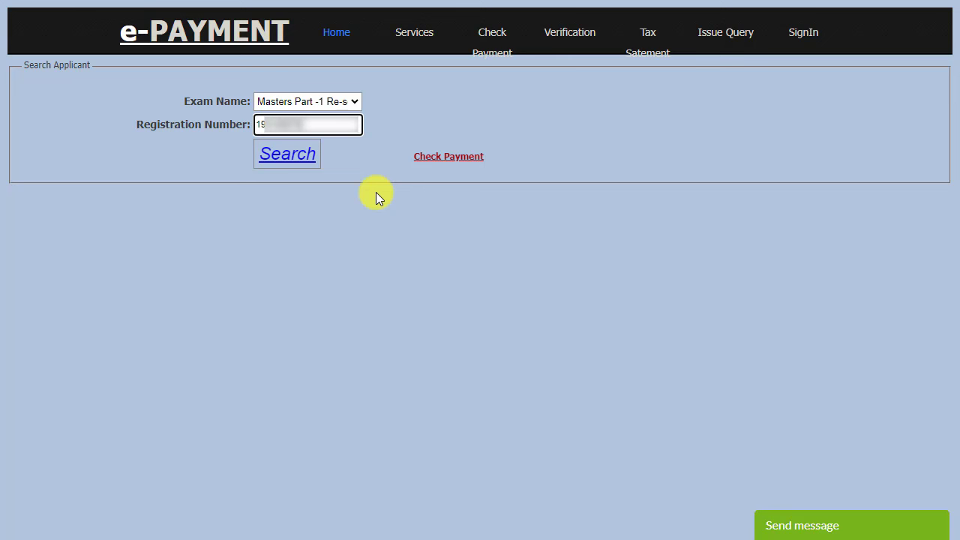
left_click(293, 155)
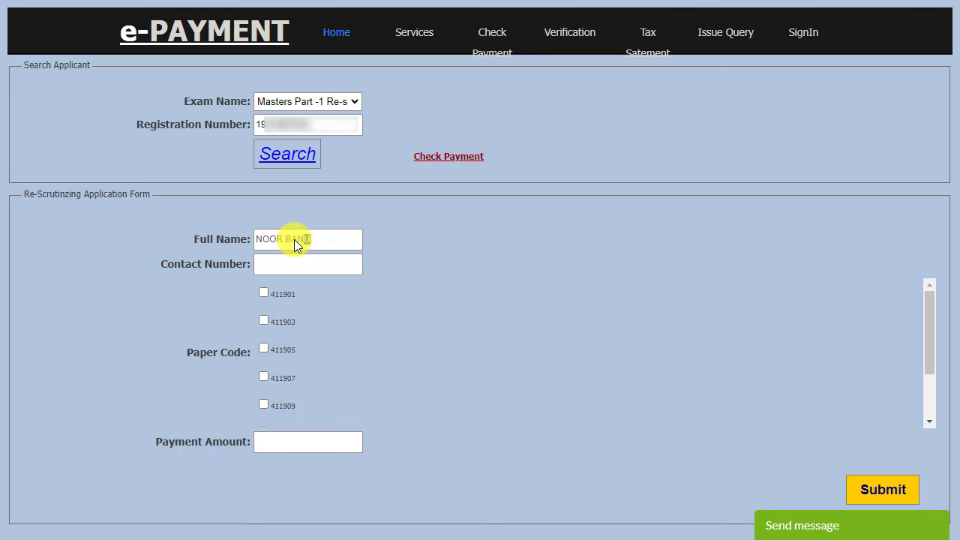
Step: Search for the applicant and enter their contact number in the re-scrutinizing form
left_click(316, 242)
left_click(325, 262)
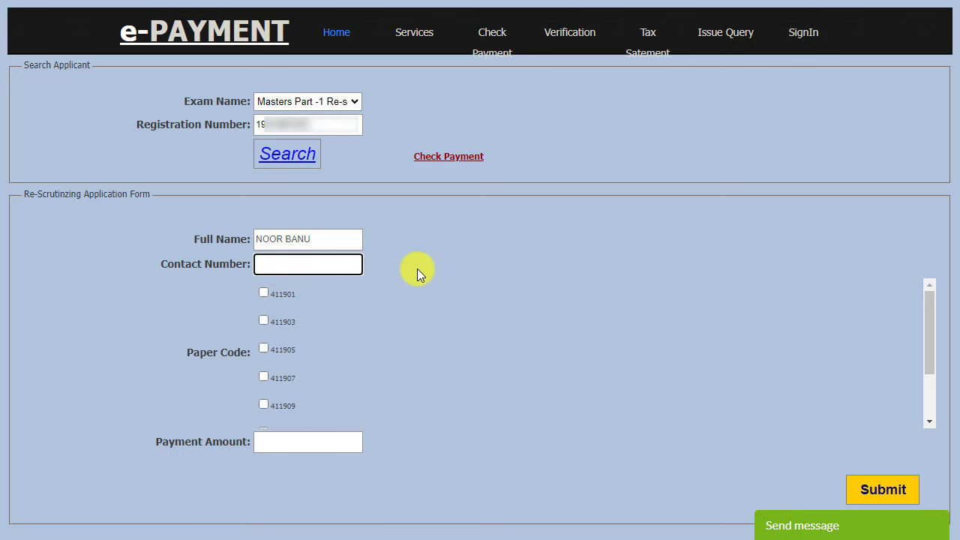
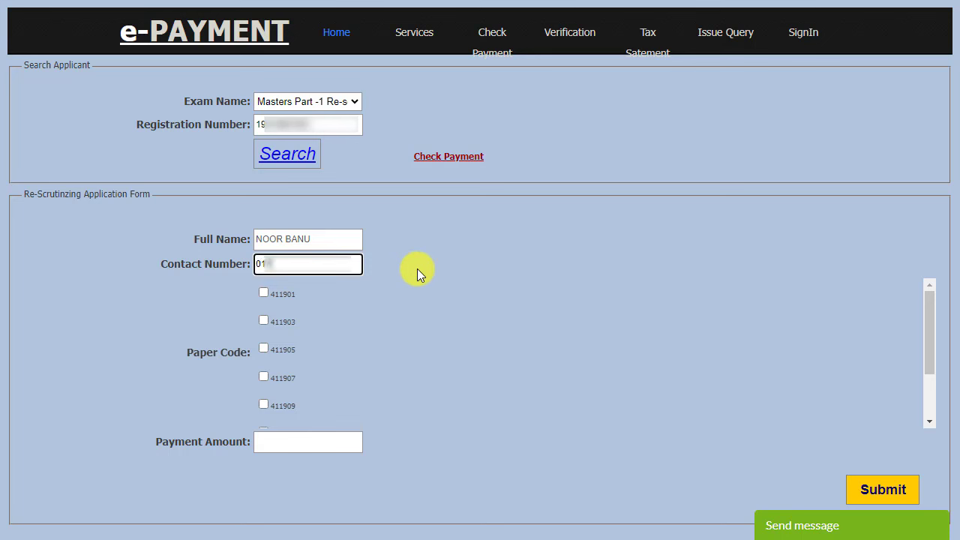
scroll(285, 375, "down", 1)
scroll(283, 390, "up", 1)
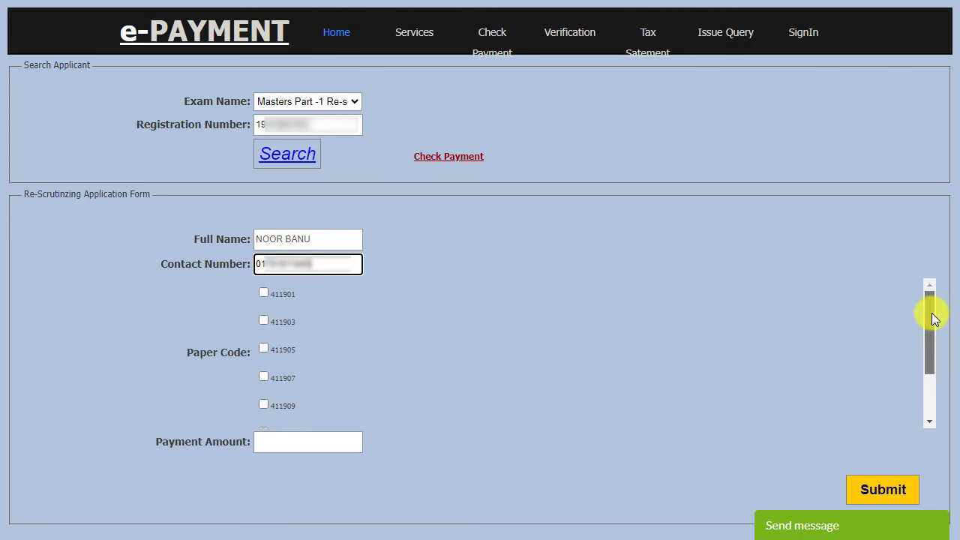
left_click_drag(930, 321, 921, 294)
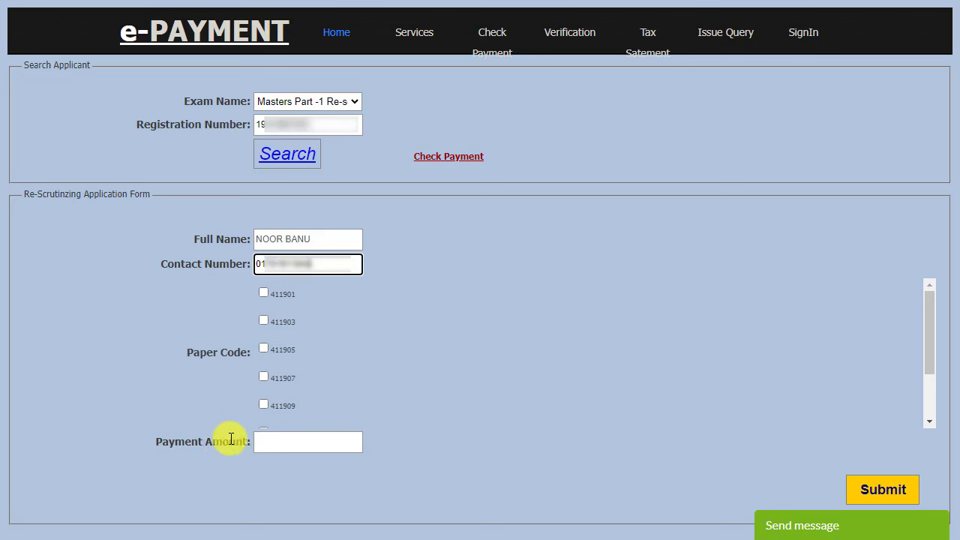
Step: Tick paper 411901 and confirm the payment amount shows 800
left_click(265, 441)
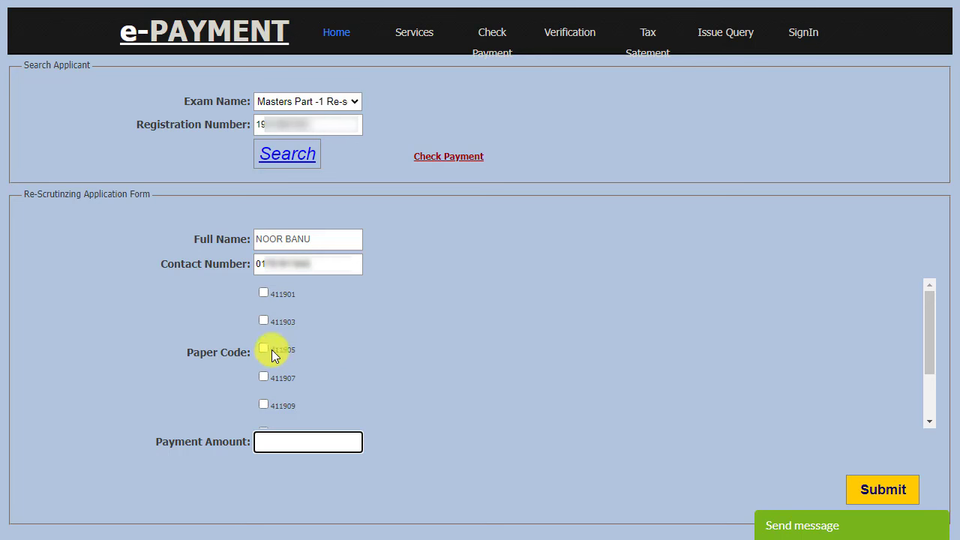
left_click(271, 297)
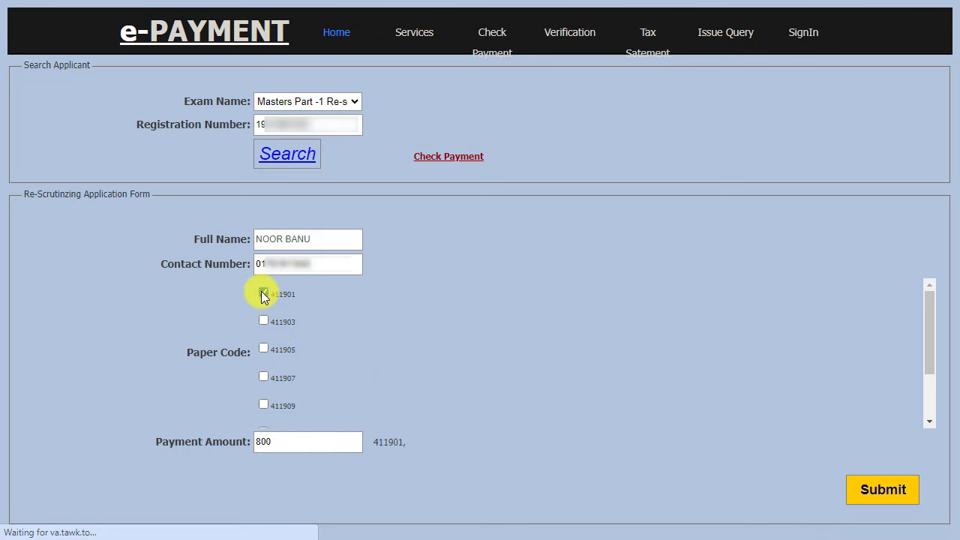
left_click(262, 442)
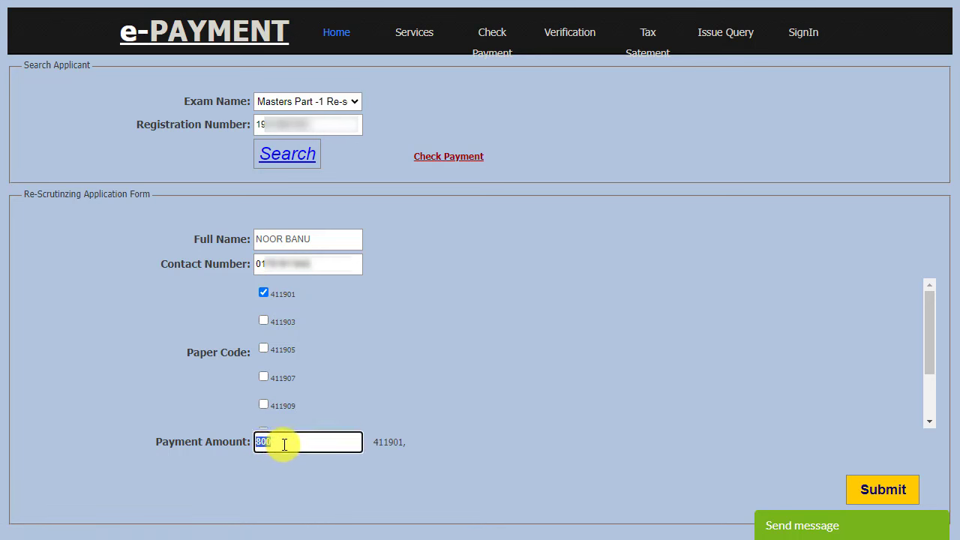
left_click(396, 376)
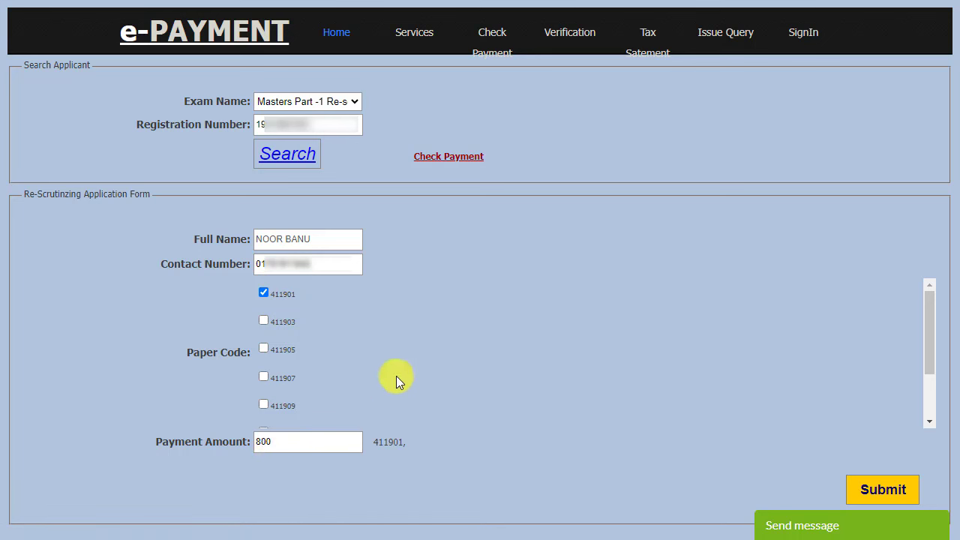
scroll(292, 349, "down", 1)
Step: Add paper 411911 and review the listed paper codes
left_click(264, 357)
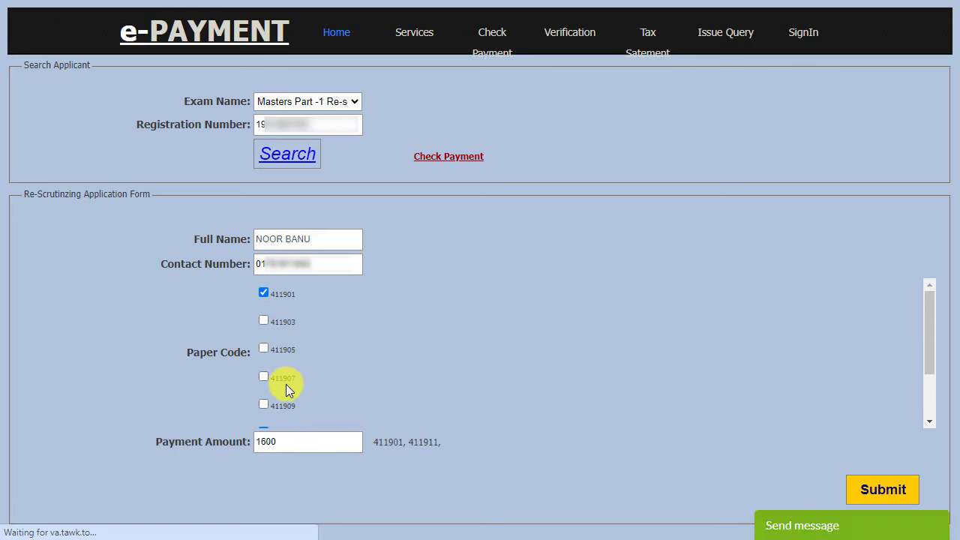
scroll(263, 364, "down", 1)
scroll(283, 358, "up", 1)
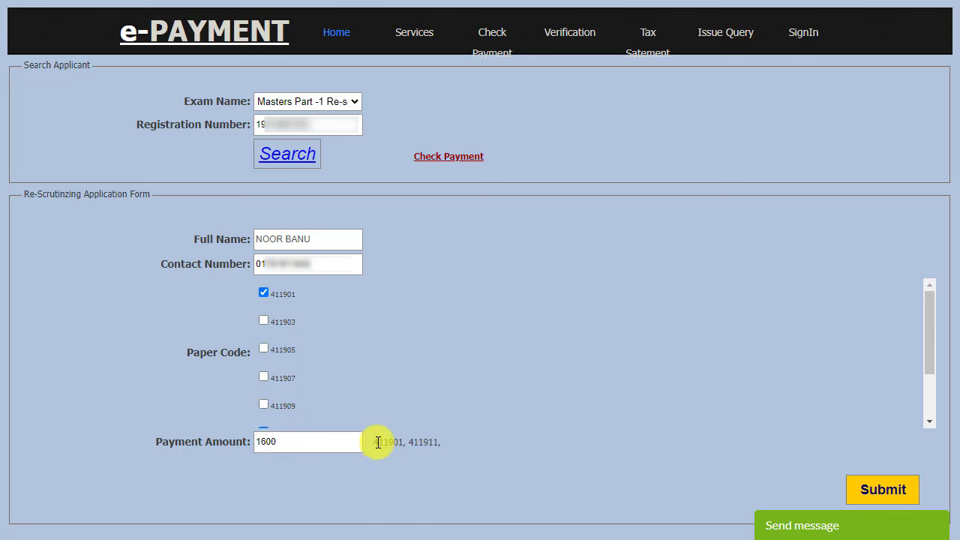
left_click_drag(374, 442, 441, 443)
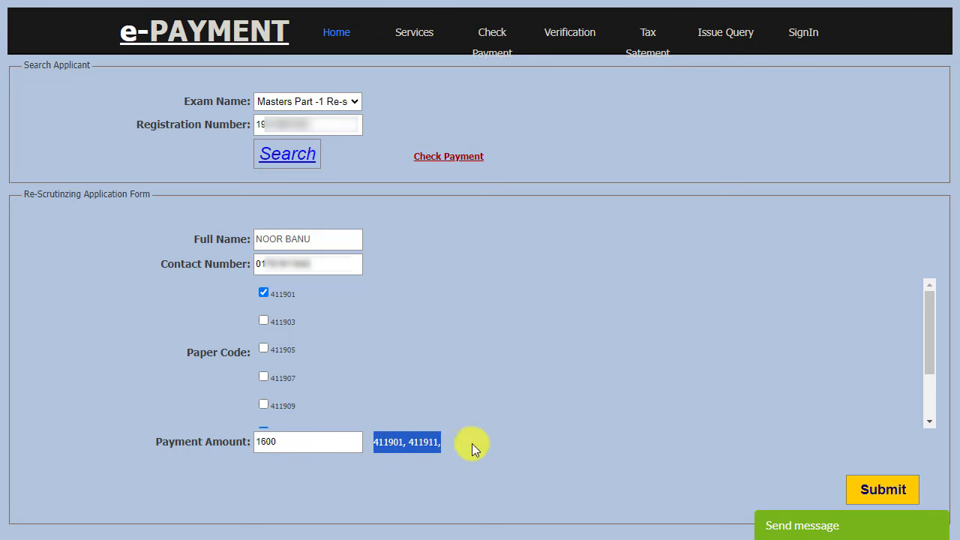
left_click(471, 444)
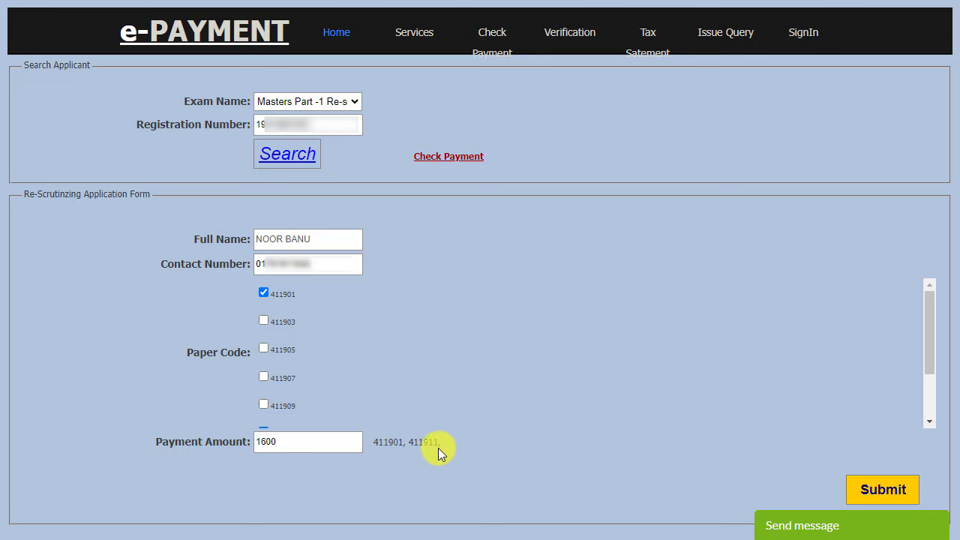
Step: Untick both papers, then re-tick only 411901 so the amount returns to 800
scroll(278, 353, "down", 1)
left_click(266, 356)
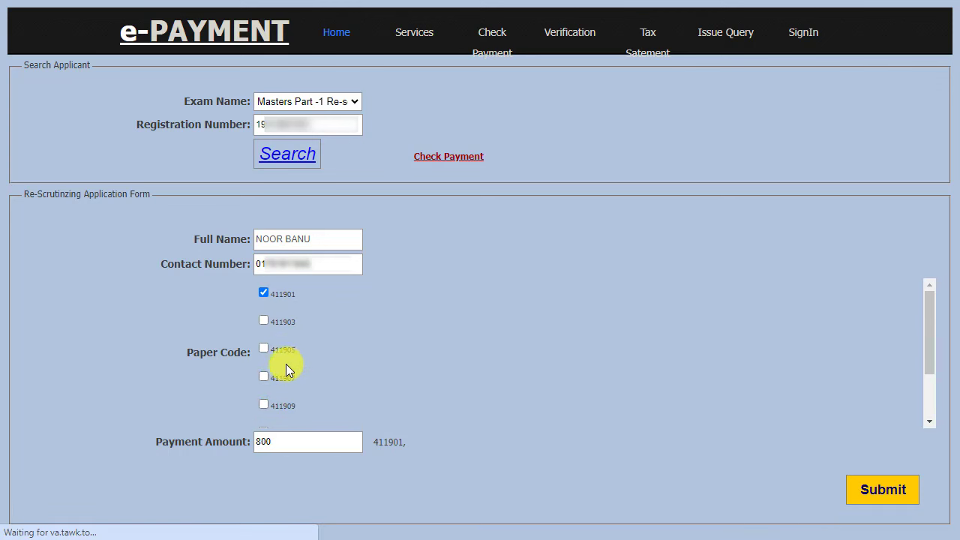
left_click(262, 293)
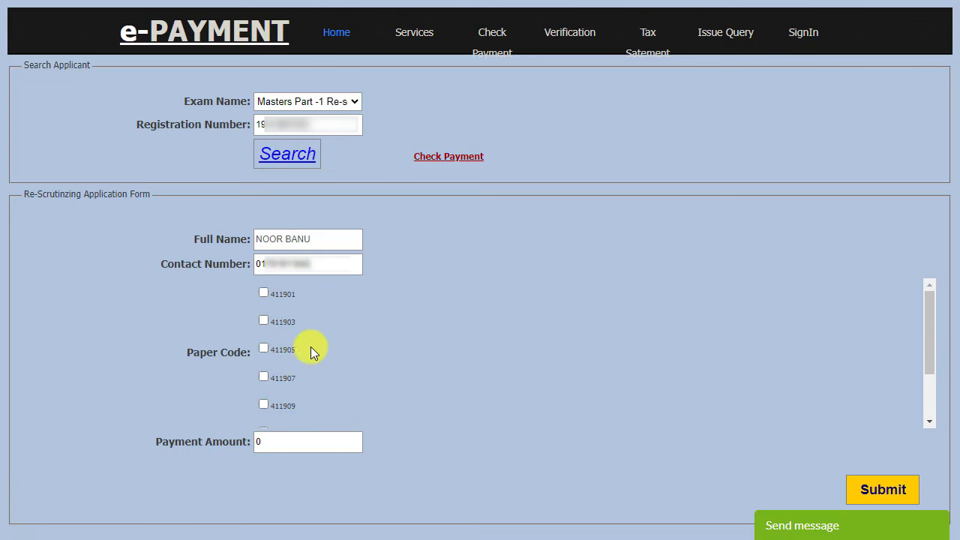
left_click(266, 292)
left_click_drag(378, 443, 416, 444)
left_click(417, 445)
Step: Submit the application, then download and open the fee deposit payslip PDF
left_click(882, 491)
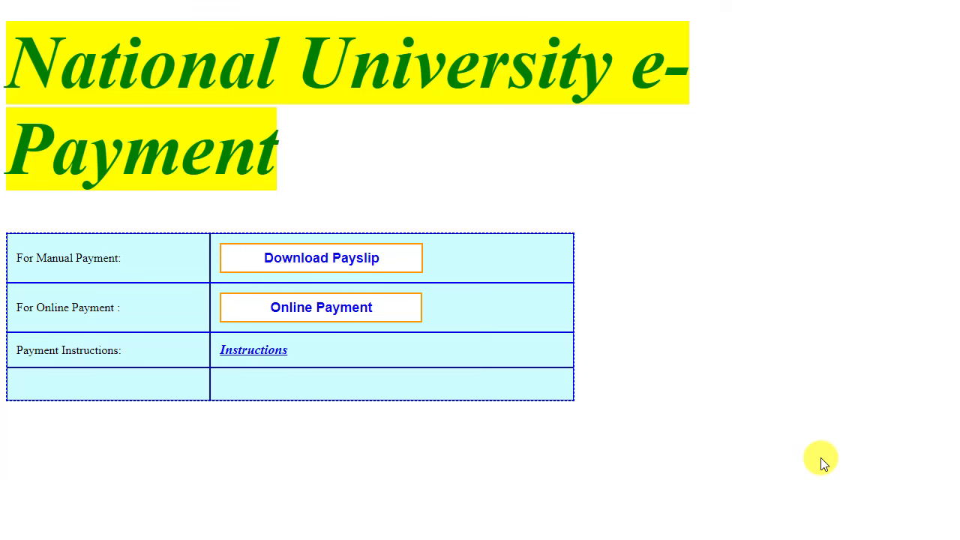
left_click(347, 262)
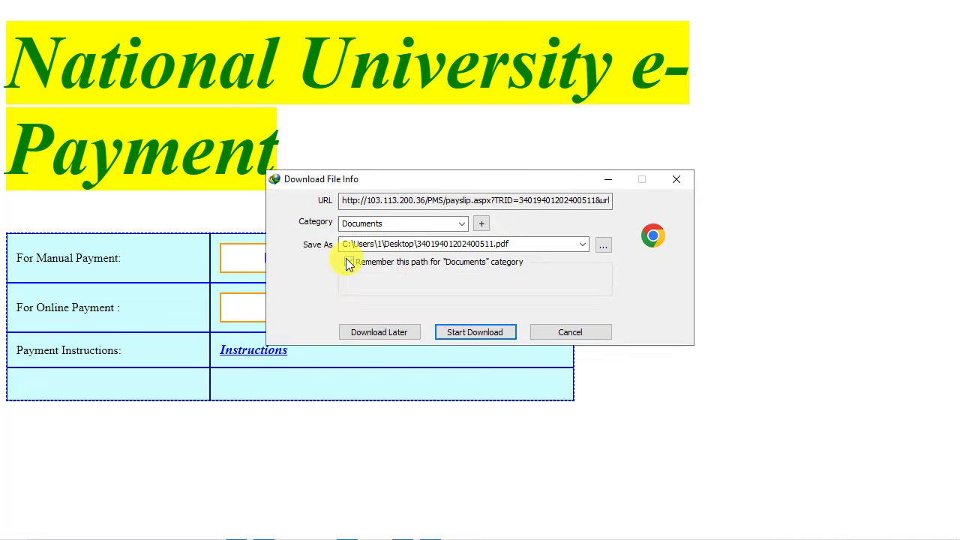
left_click(484, 333)
left_click(372, 314)
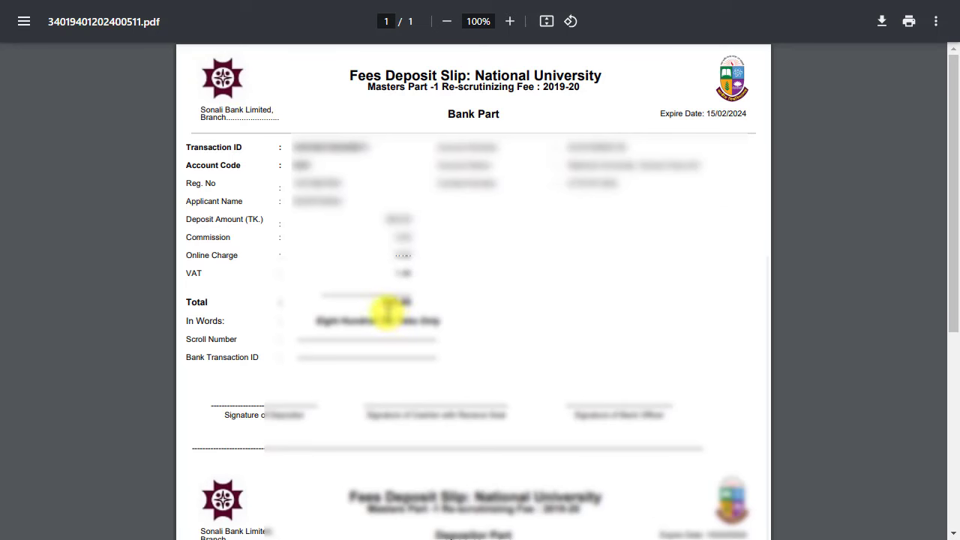
Step: Scroll through the deposit slip's Bank Part and Depositor Part
scroll(638, 345, "down", 5)
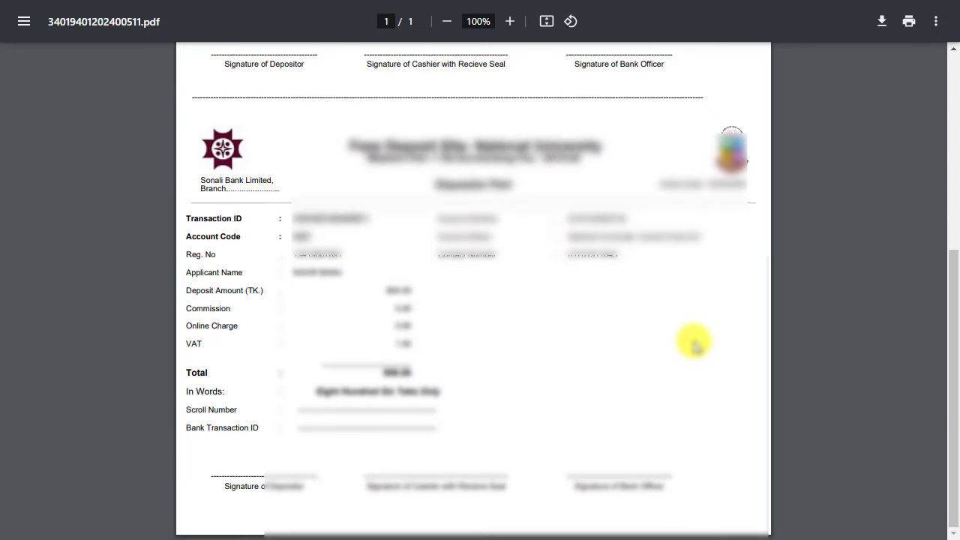
scroll(664, 385, "up", 5)
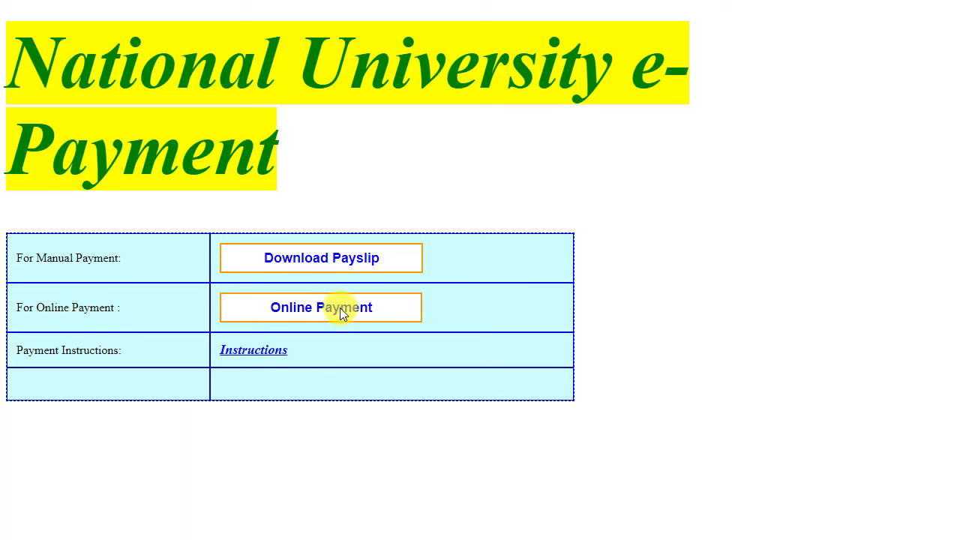
Step: Choose Online Payment to pay the 800.00 fee via Sonali Payment Gateway
left_click(388, 312)
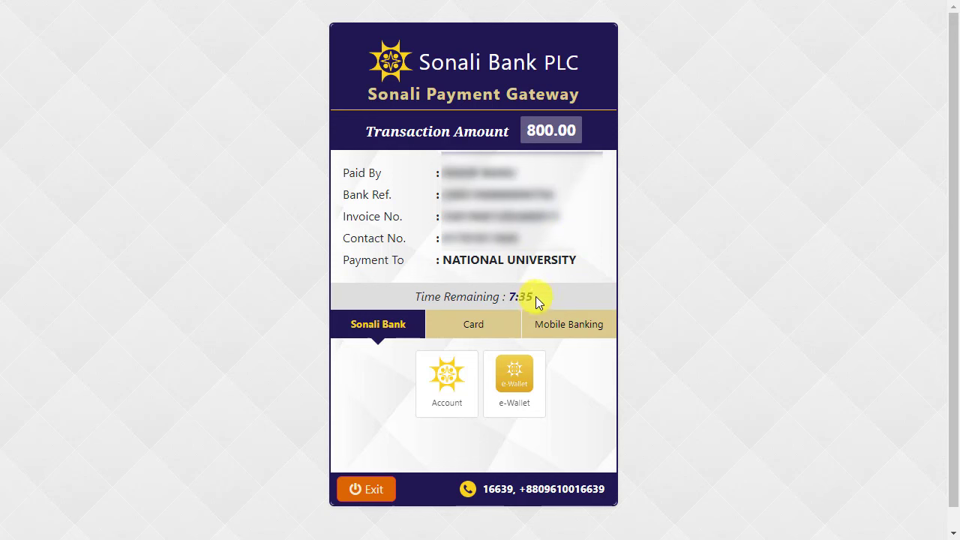
Step: Under Mobile Banking, select ROCKET to see its 13.40 fee, totalling 813.40
left_click(460, 410)
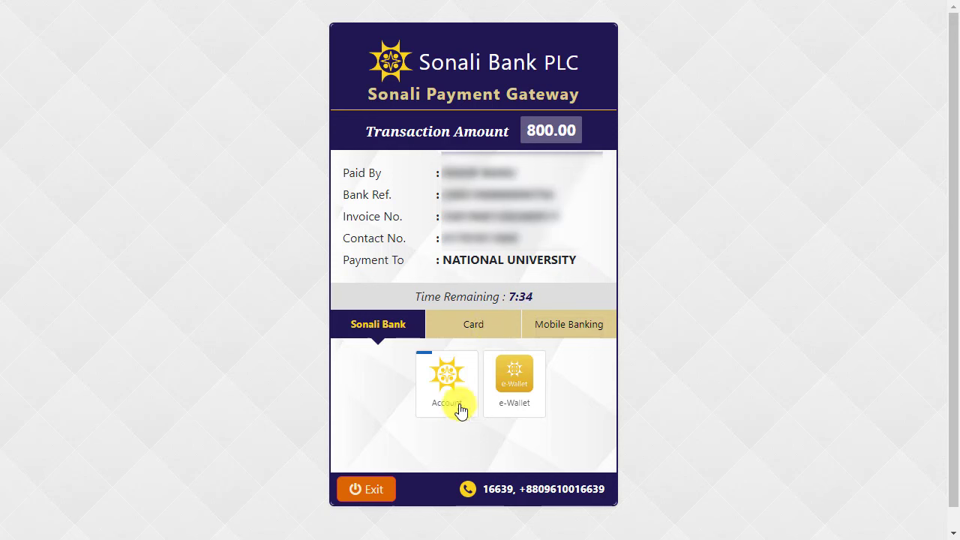
left_click(581, 332)
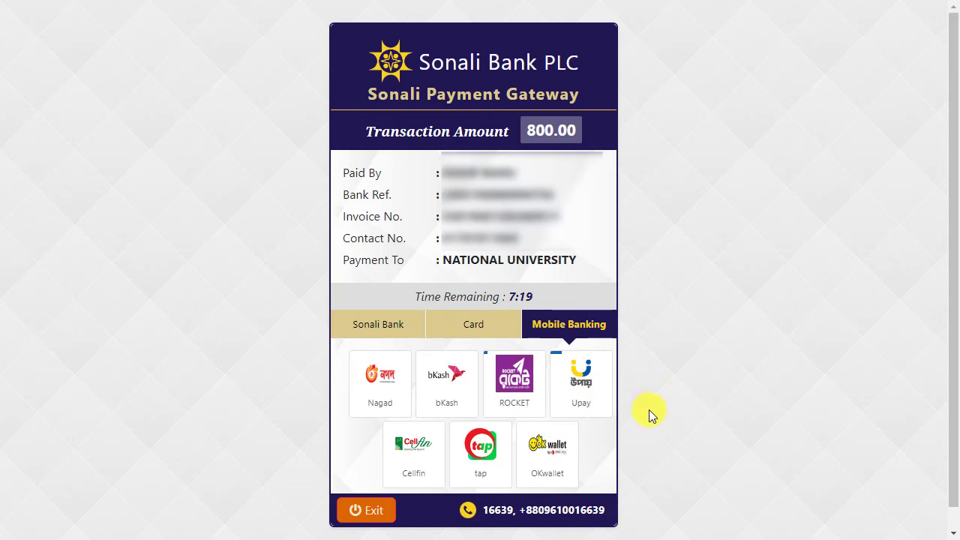
left_click(515, 375)
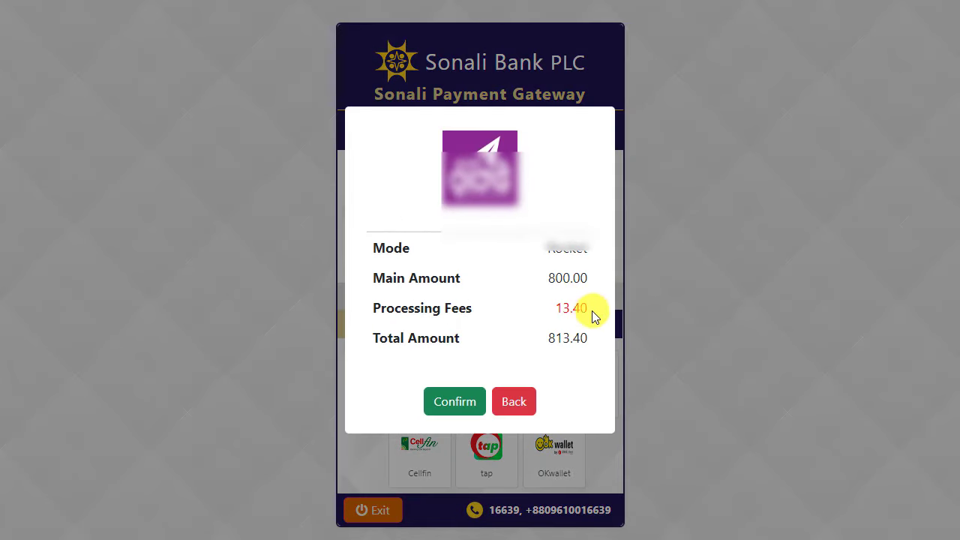
Step: Compare provider totals: ROCKET 813.40, bKash 806.00, Nagad 811.20 and Upay 811.20
double_click(564, 339)
left_click(515, 399)
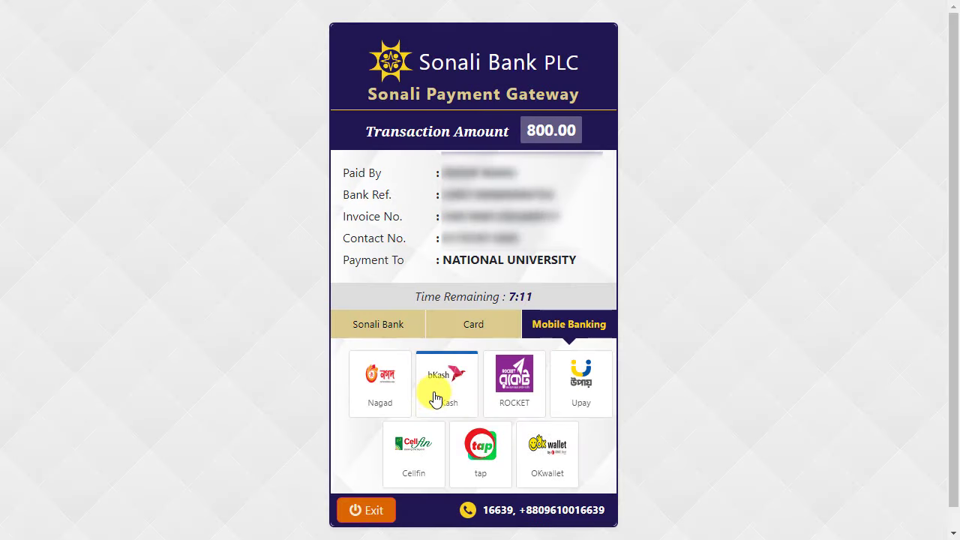
left_click(435, 399)
double_click(568, 316)
left_click(515, 379)
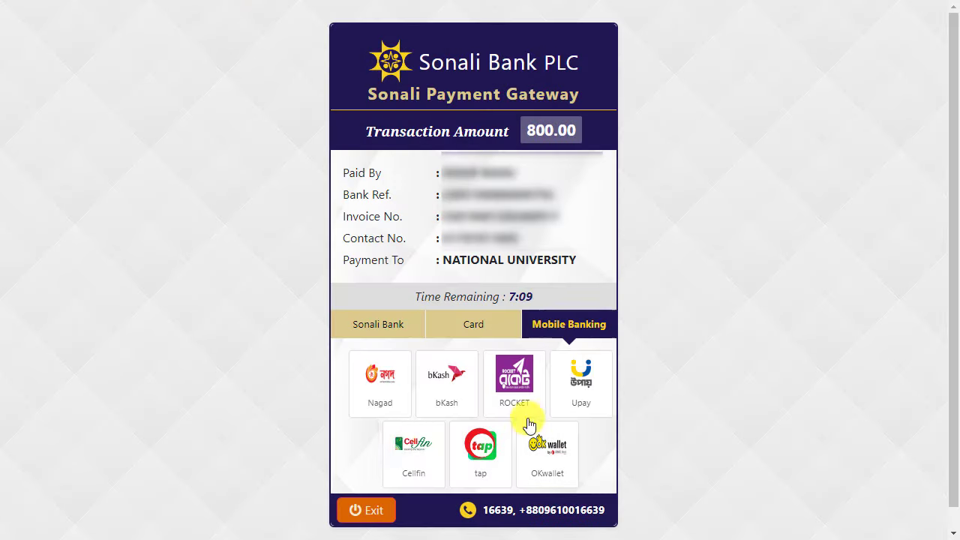
left_click(398, 393)
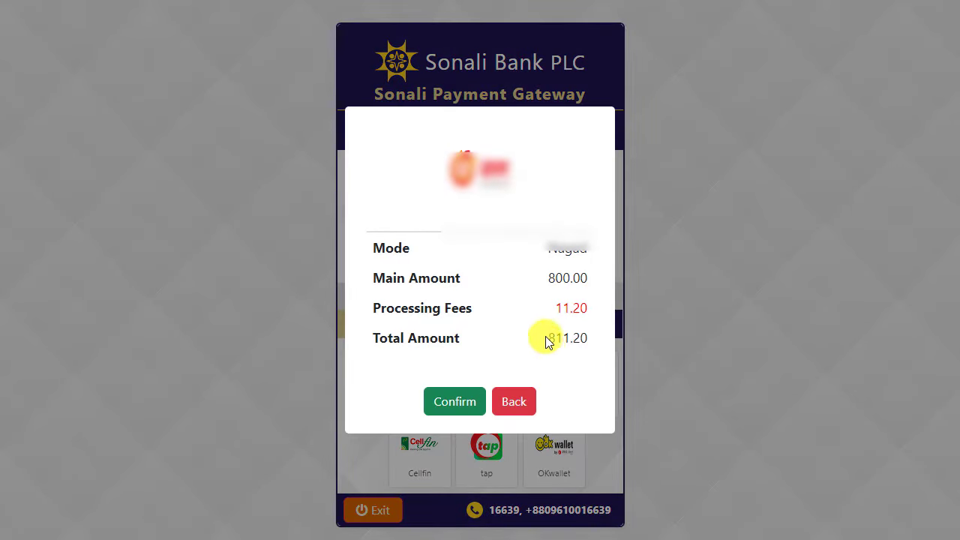
double_click(564, 338)
left_click(514, 399)
left_click(593, 380)
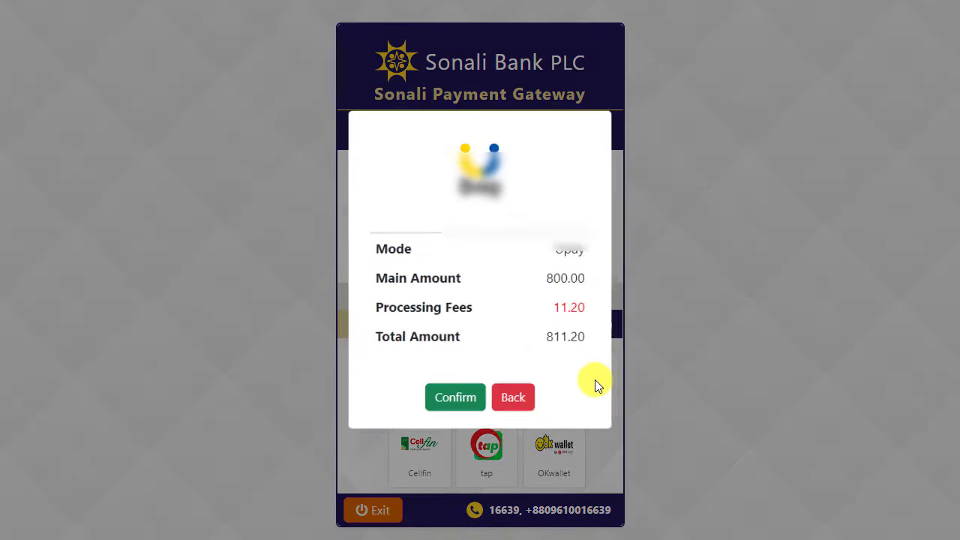
double_click(592, 342)
left_click(515, 399)
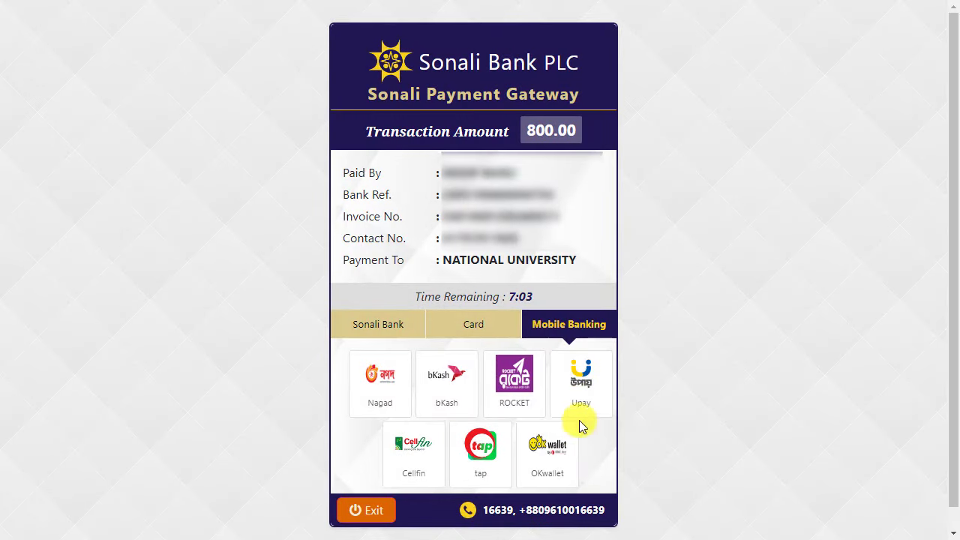
Step: Choose bKash and confirm paying the 806.00 total
scroll(698, 402, "down", 1)
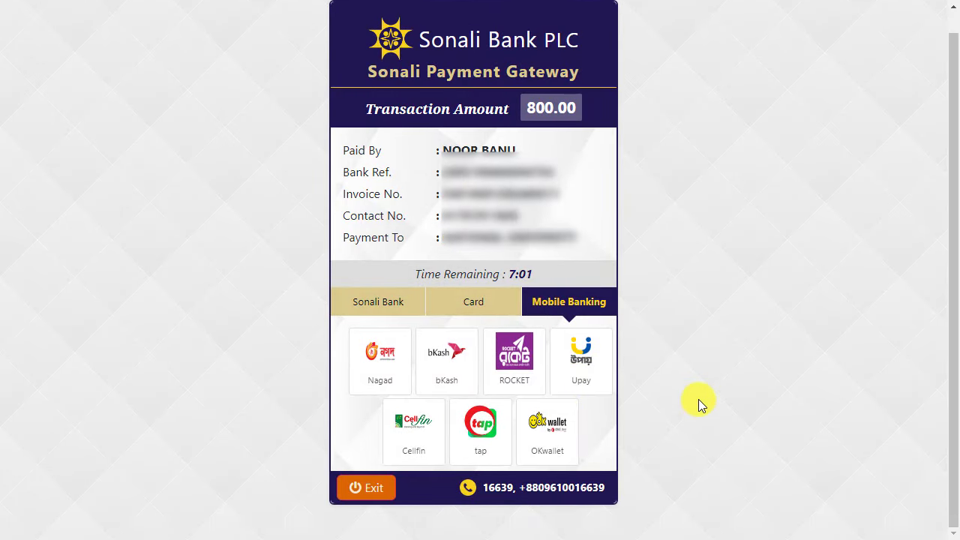
scroll(488, 450, "up", 1)
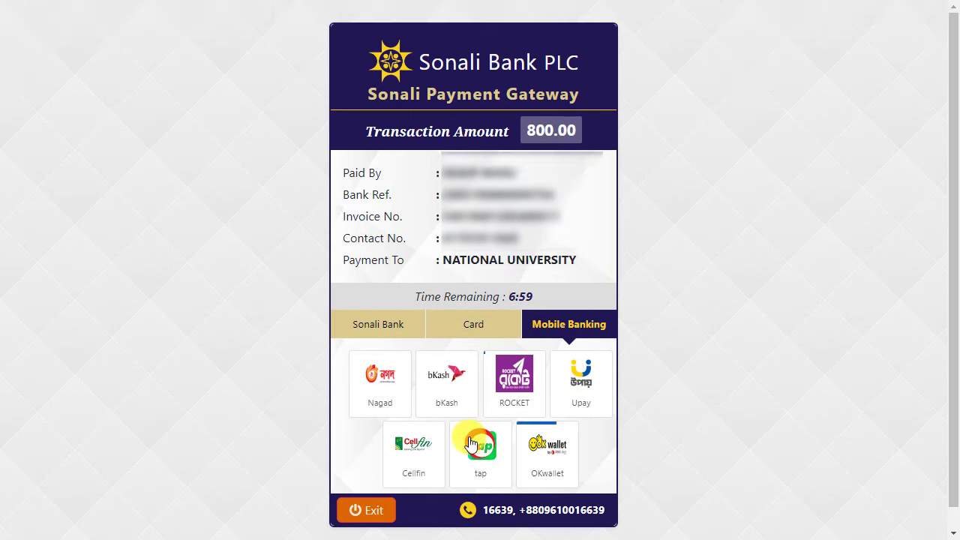
left_click(446, 382)
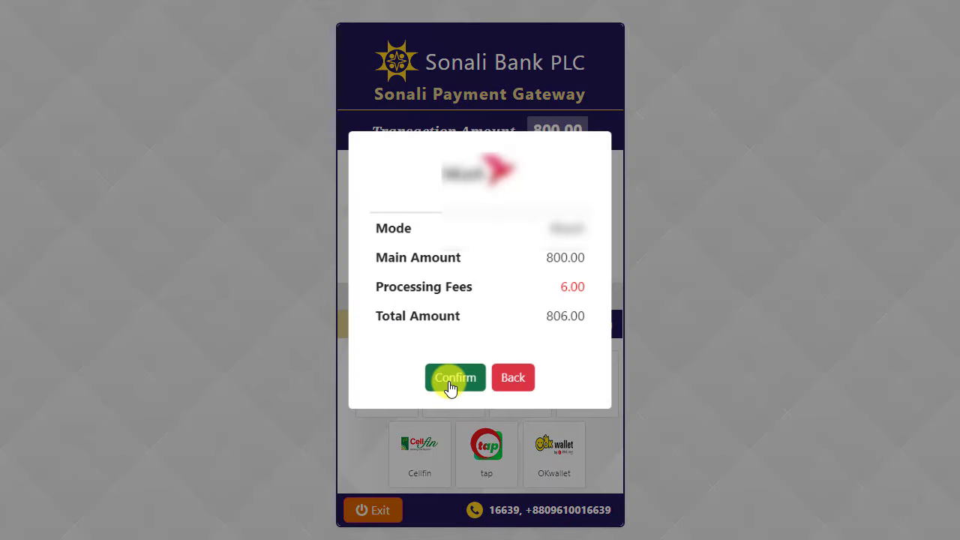
left_click(452, 378)
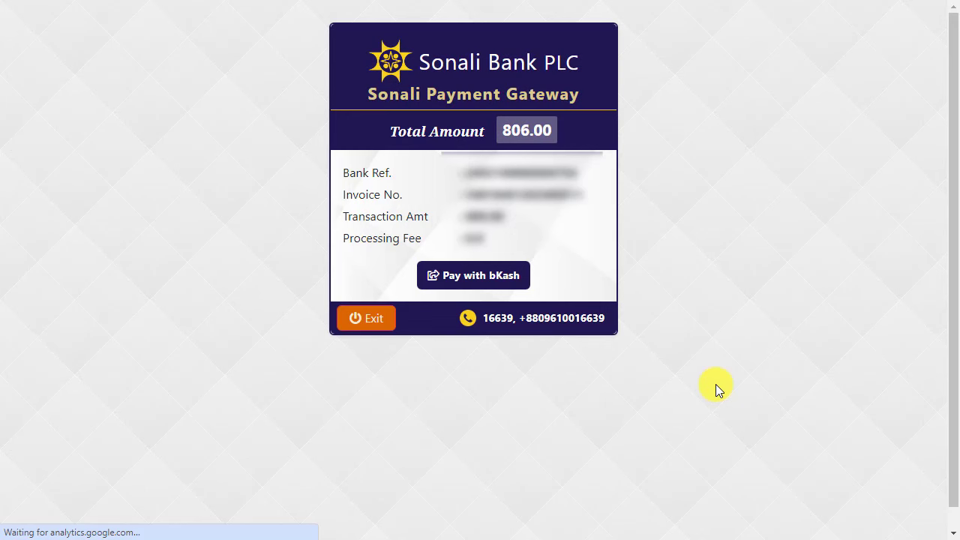
Step: Start the bKash payment of 806.00 with 'Pay with bKash' to reach the account number prompt
left_click(496, 278)
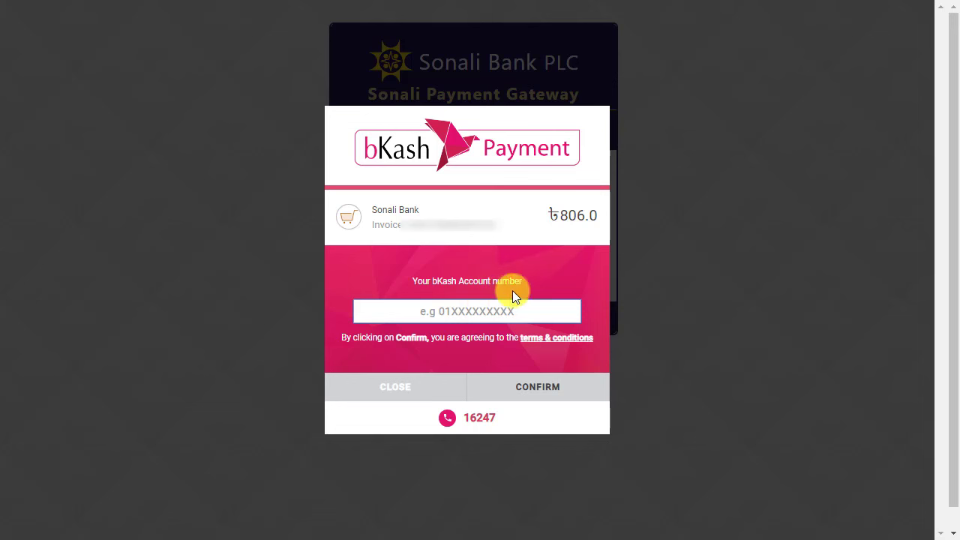
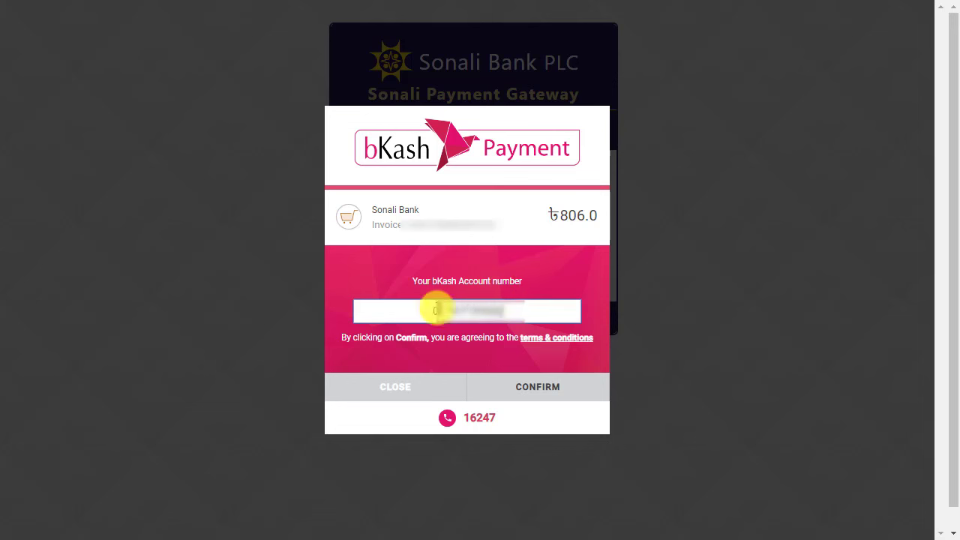
Step: Authorize the ৳806.0 bKash payment with the account number, SMS verification code and PIN
left_click(570, 393)
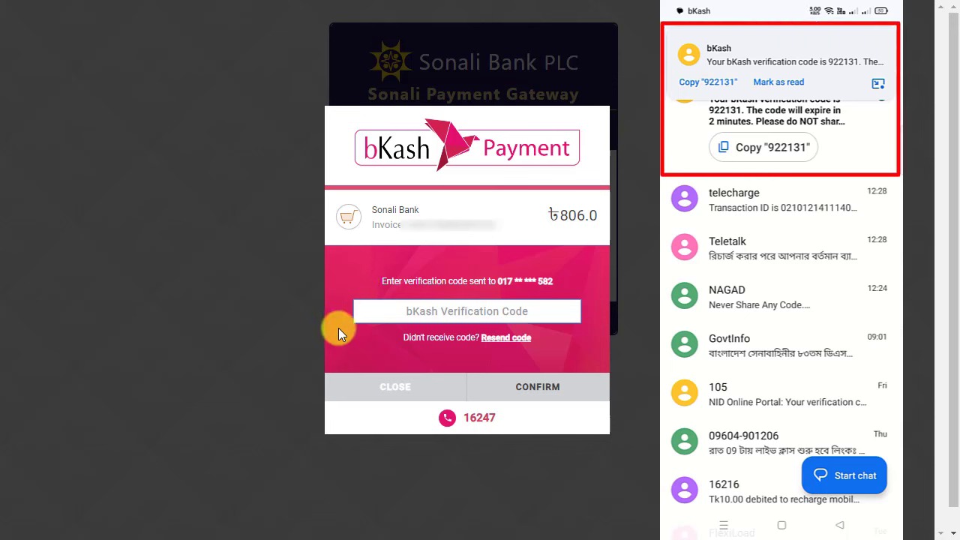
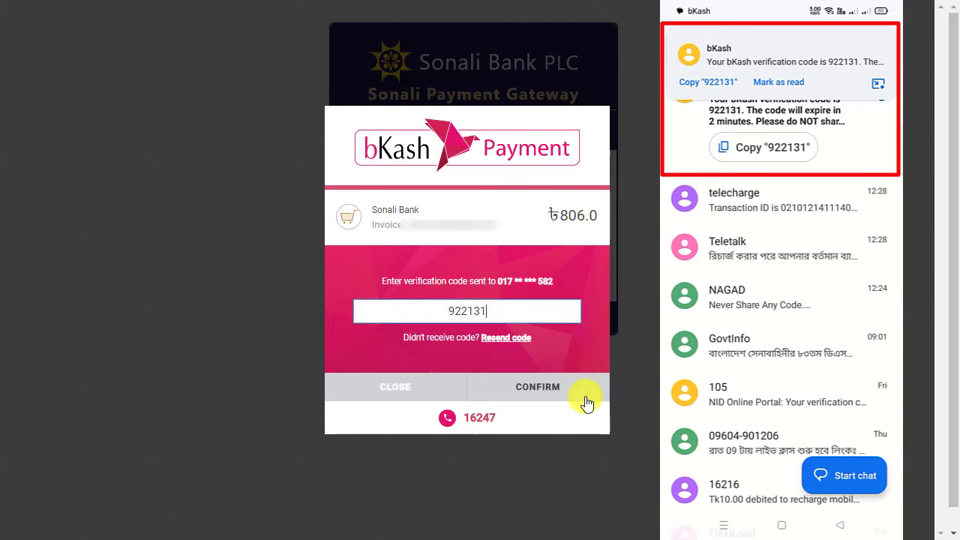
left_click(568, 397)
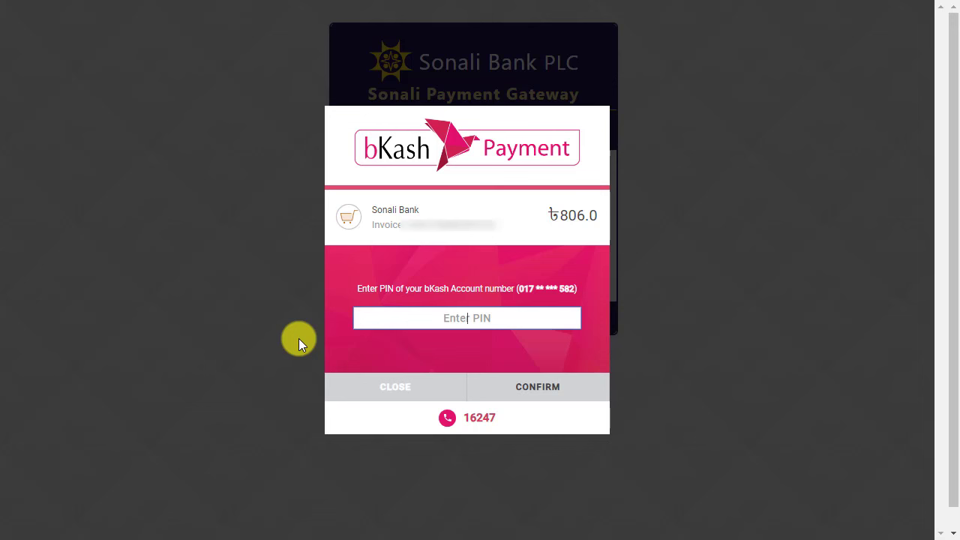
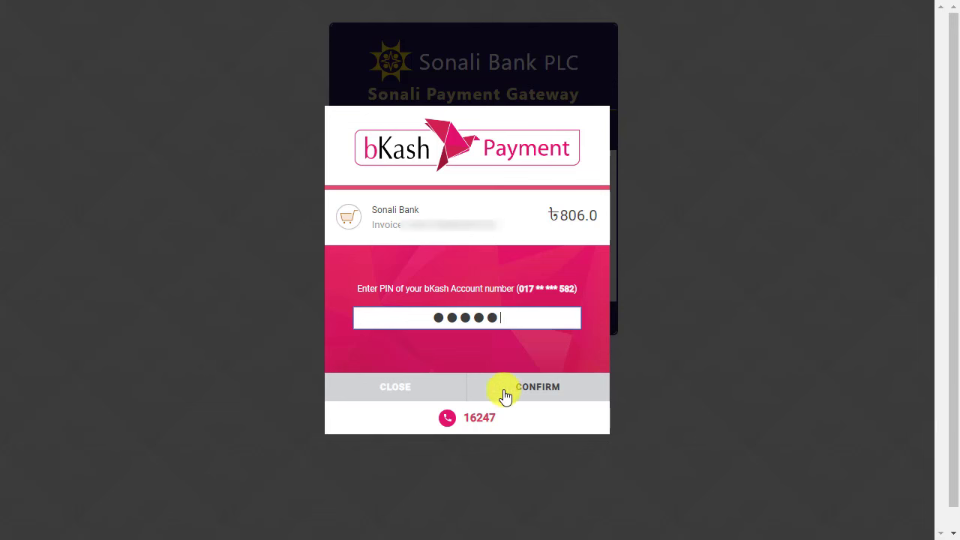
left_click(550, 393)
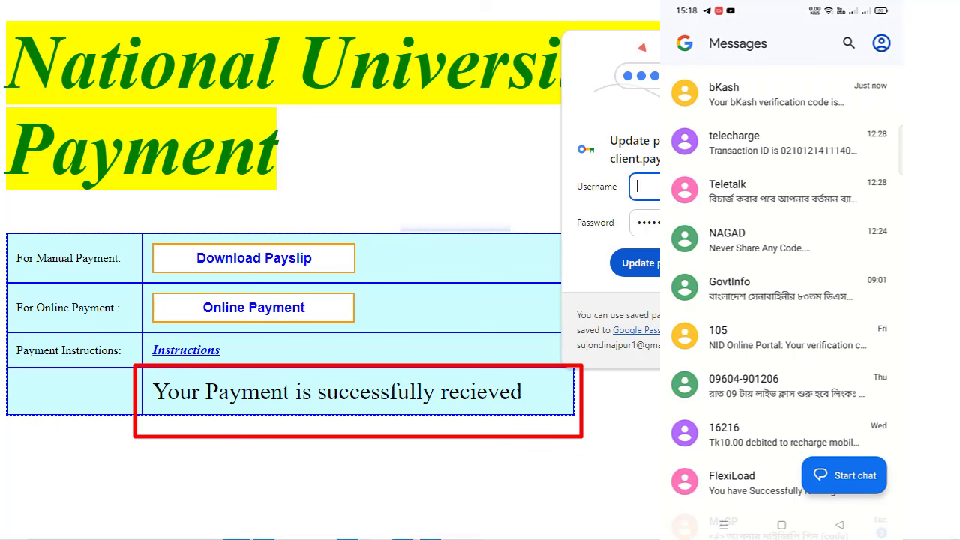
Step: Dismiss Chrome's saved-password update prompt after the payment-received message
left_click(337, 400)
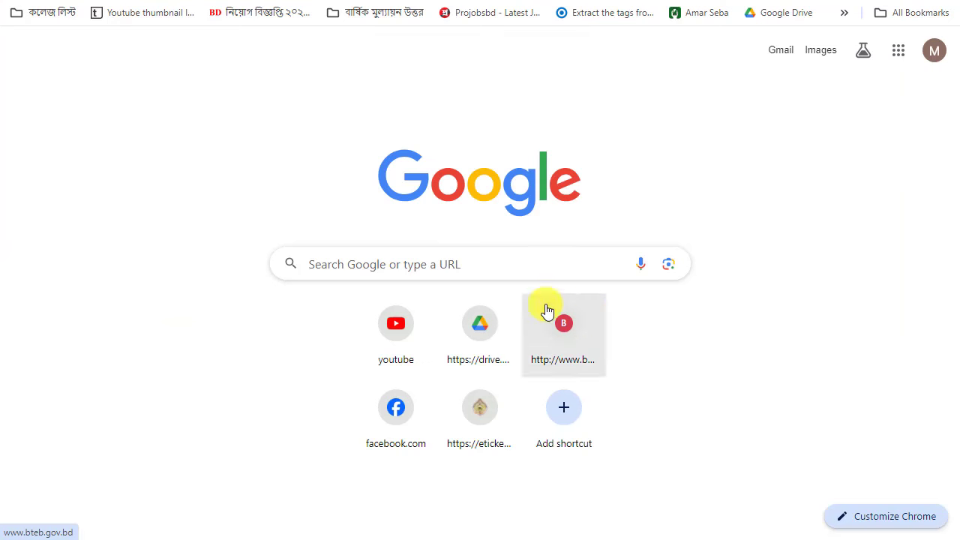
Step: Go to the nu.ac.bd website
left_click(455, 272)
type("nu")
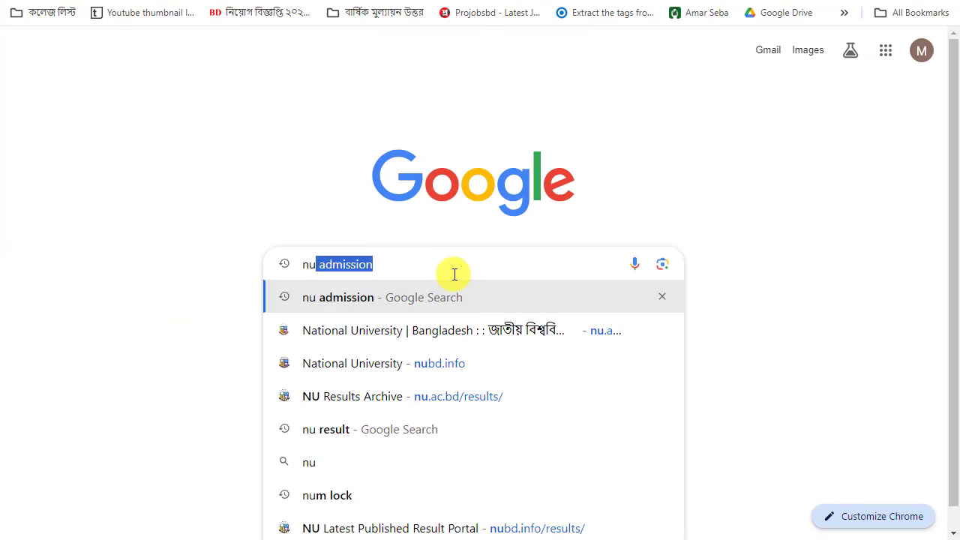
type(".ac.bd")
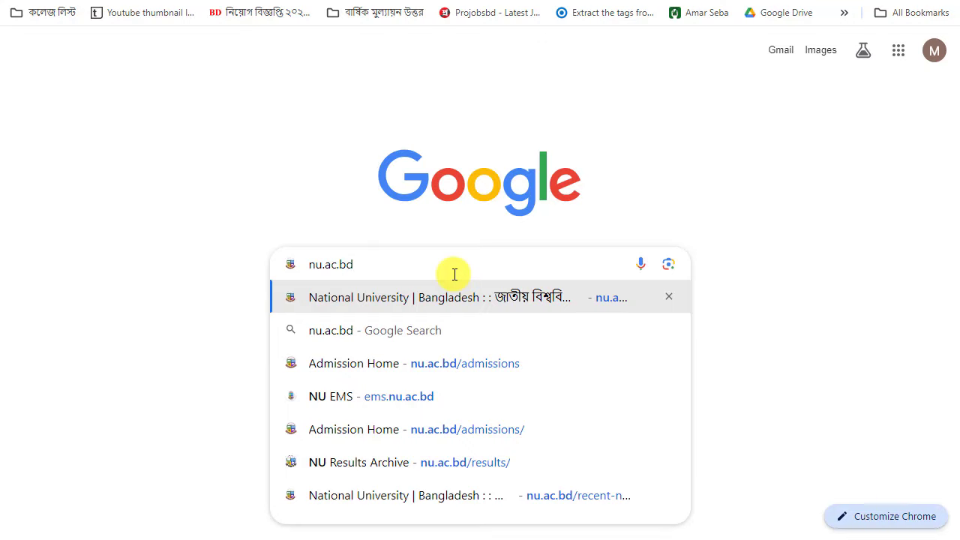
key("Return")
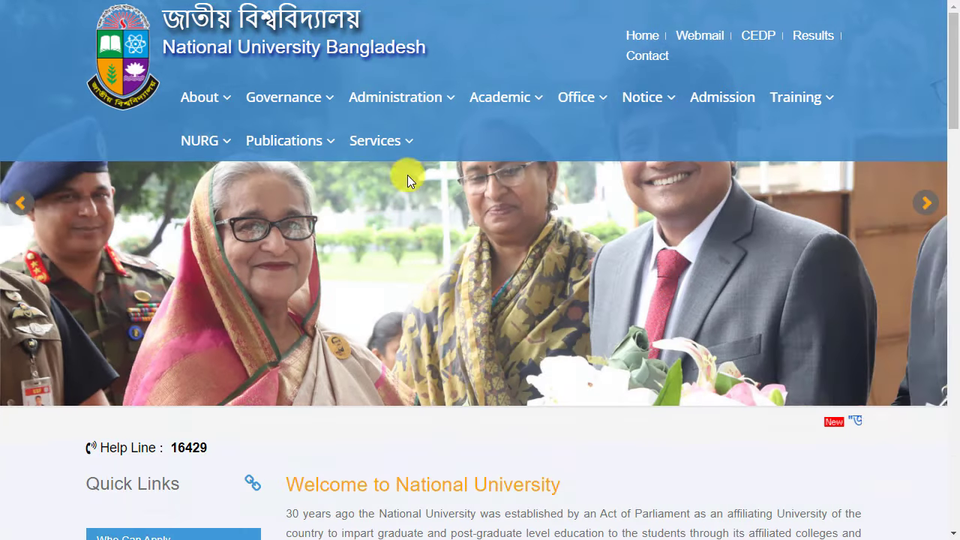
Step: Open the Payment Checking form of the Re-scrutiny e-Payment service
mouse_move(409, 142)
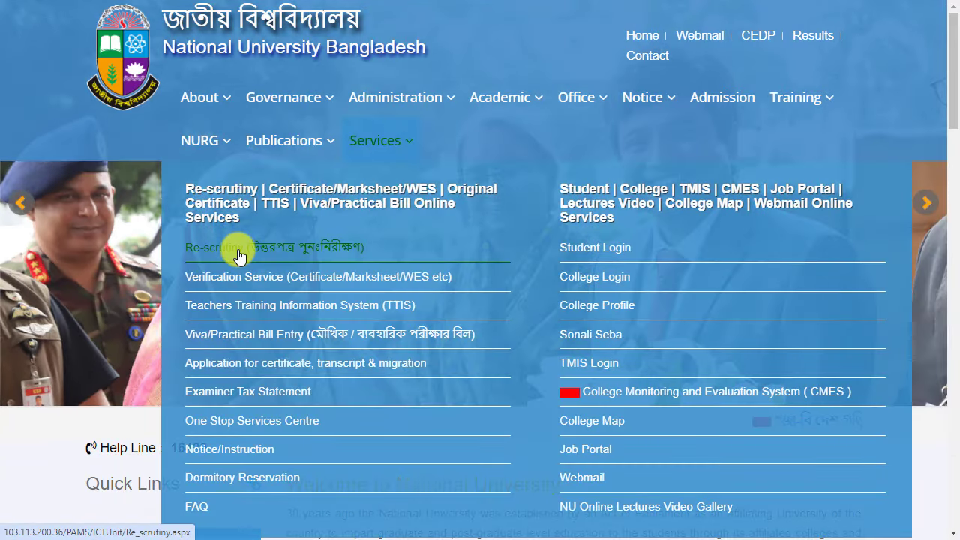
left_click(240, 248)
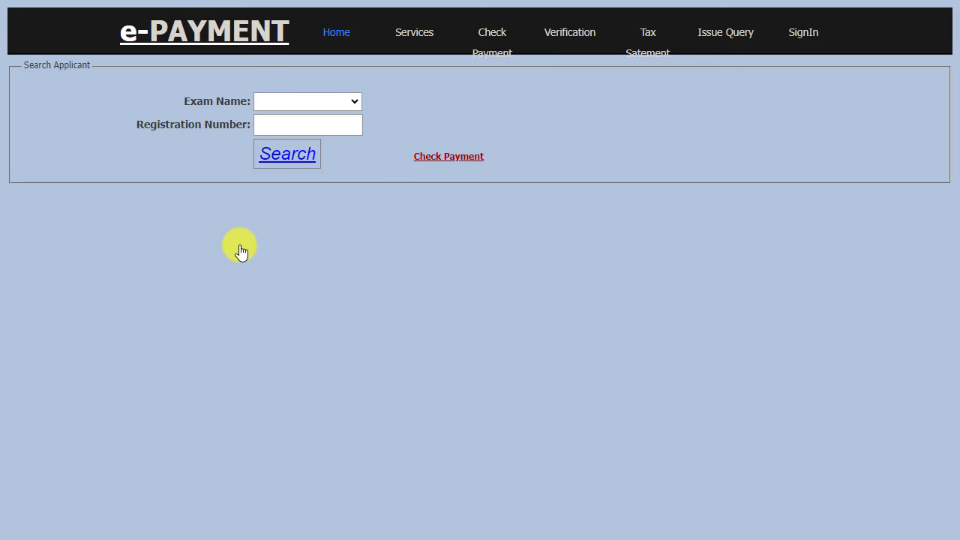
left_click(264, 104)
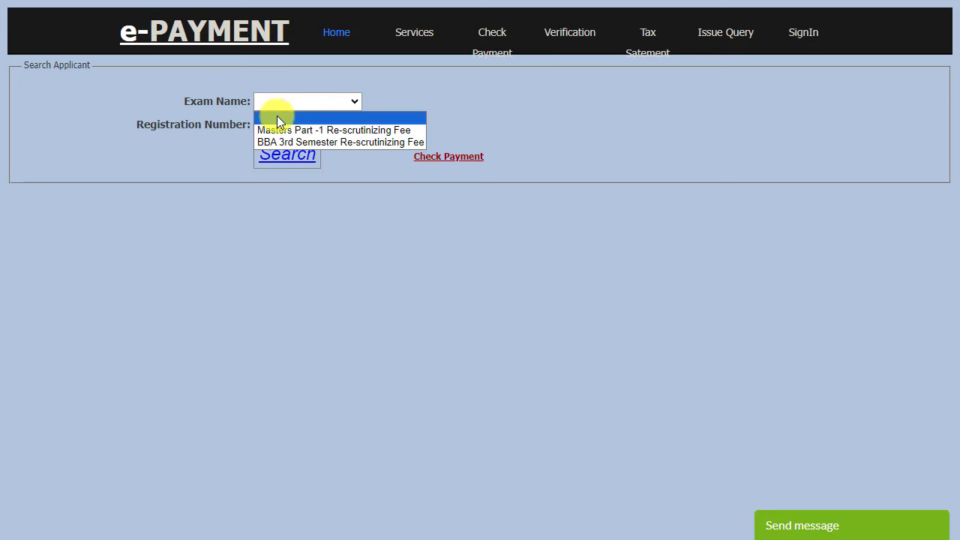
left_click(204, 163)
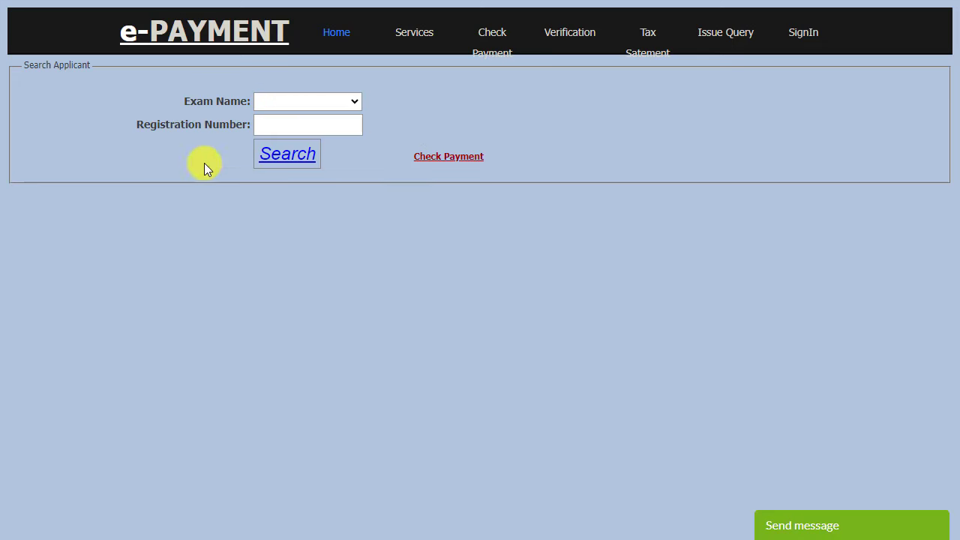
left_click(478, 158)
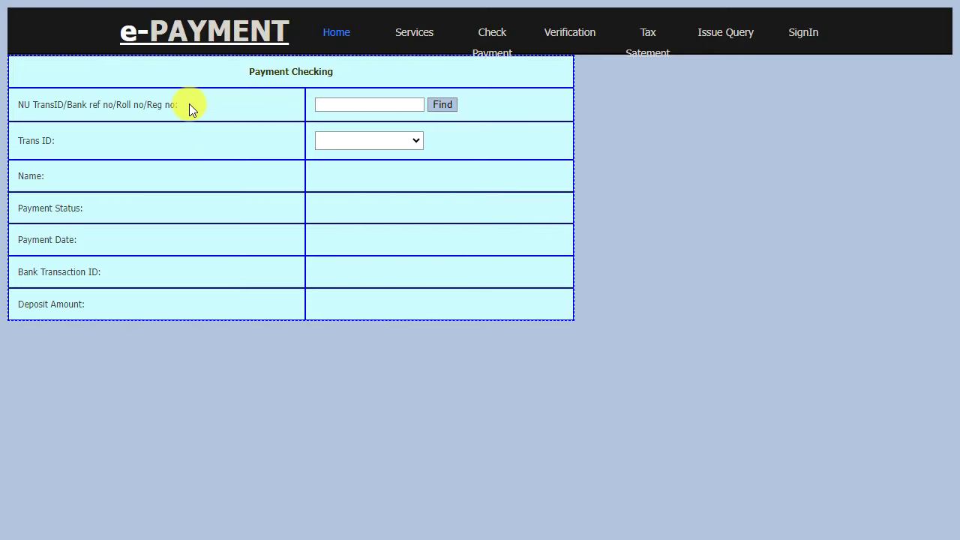
Step: Look up the registration number and select its Trans ID, showing Paid, 800.00 on 10/02/2024
left_click(351, 104)
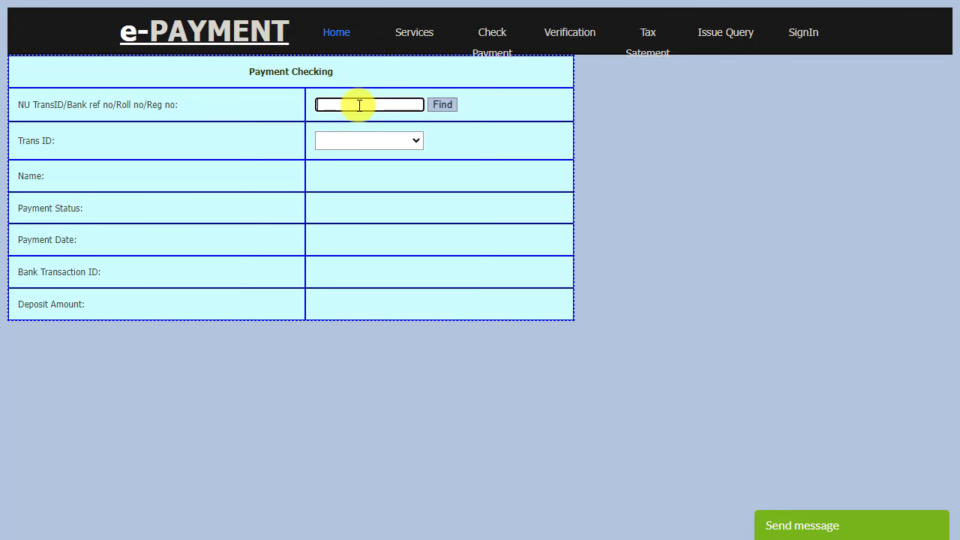
type("1")
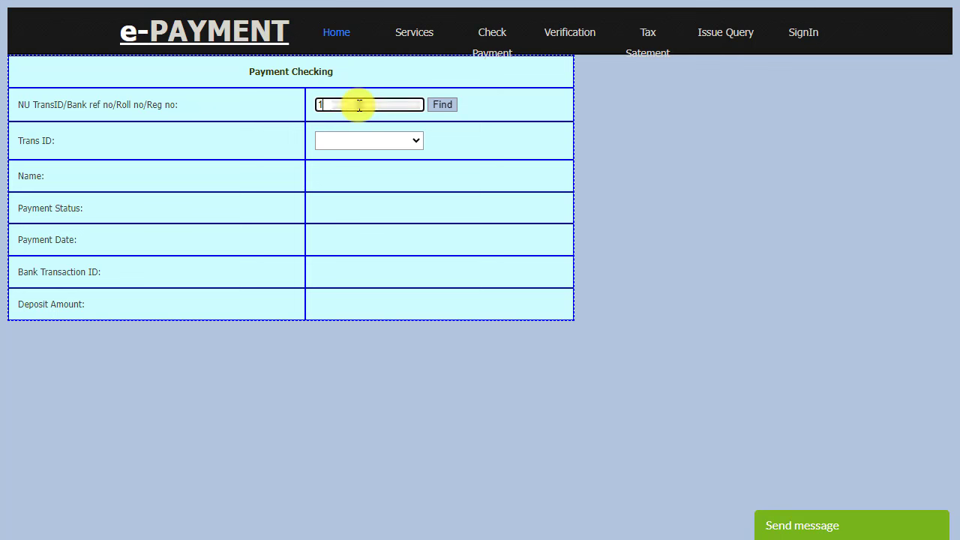
type("9400000000")
left_click(443, 105)
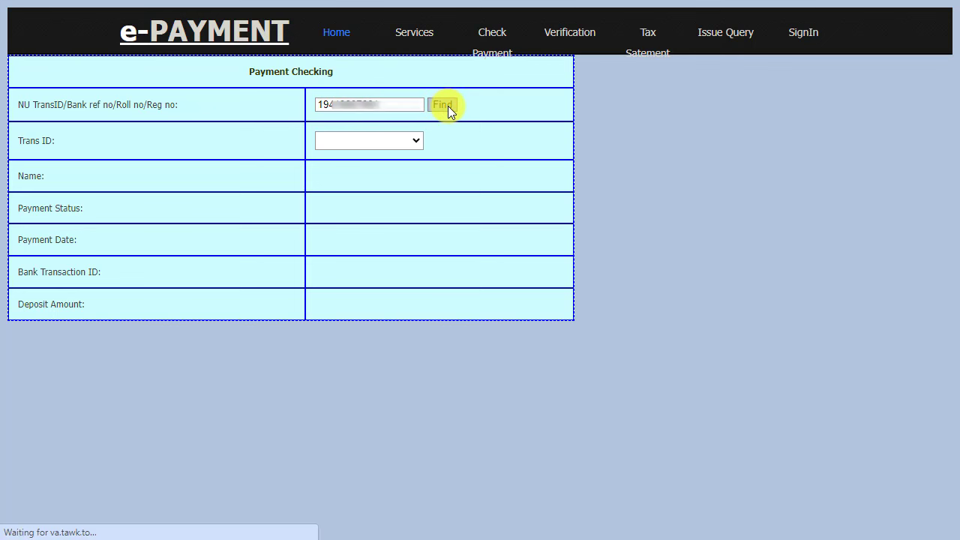
left_click(416, 141)
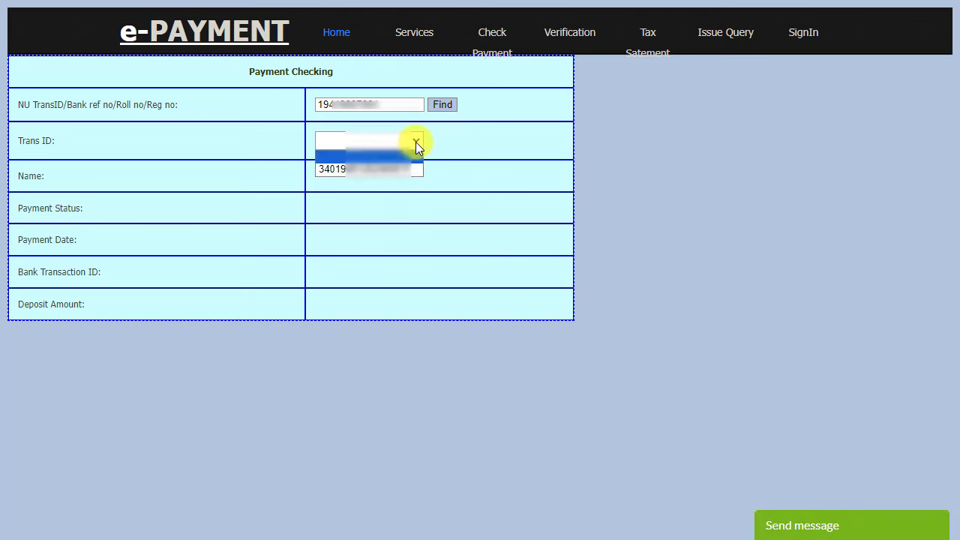
left_click(365, 169)
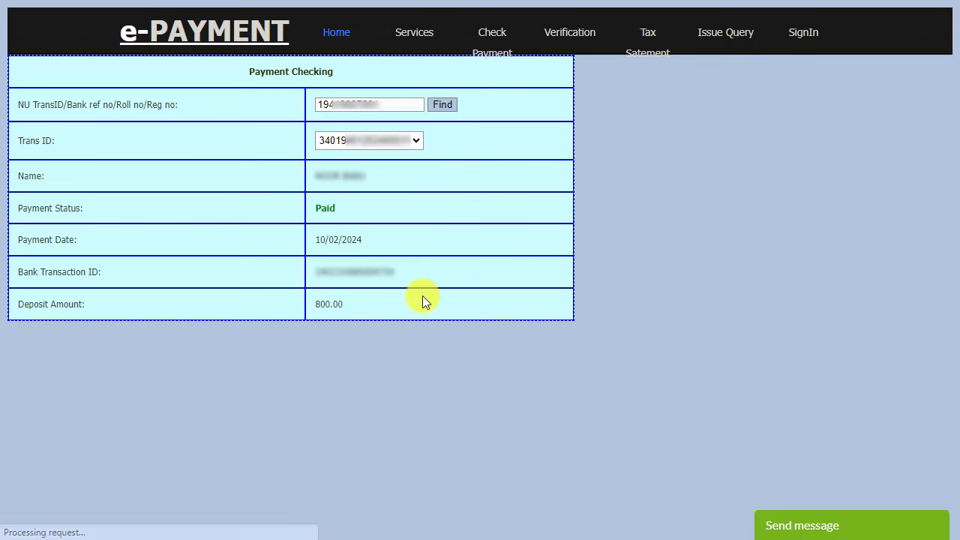